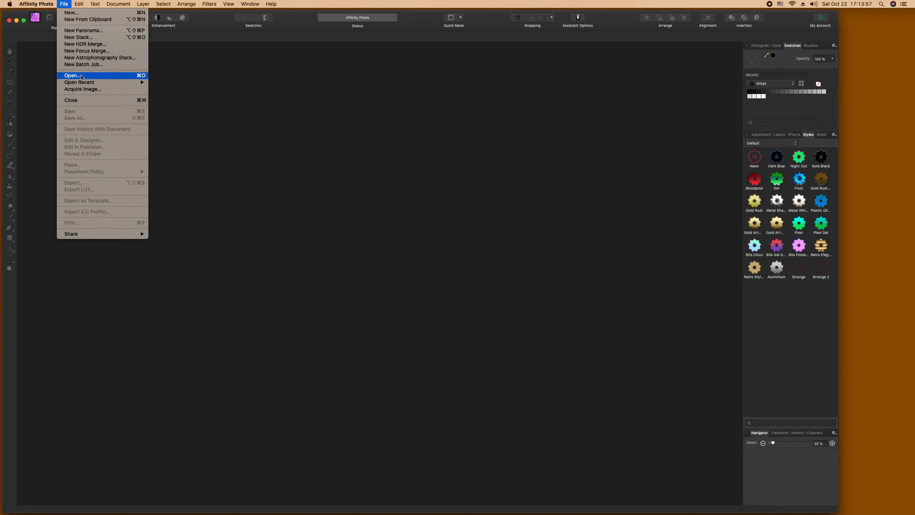
Open the photo zzzzzzz.JPG from the Desktop folder.
click(80, 75)
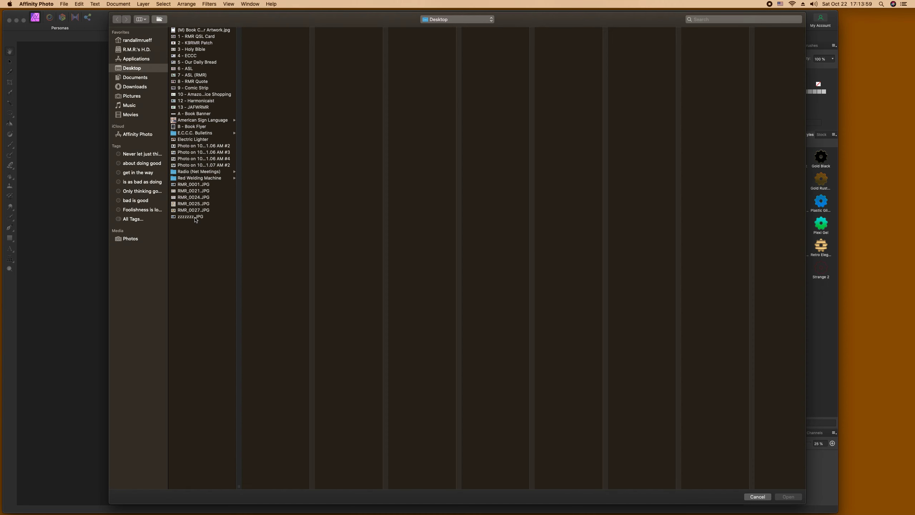
click(195, 217)
double_click(195, 216)
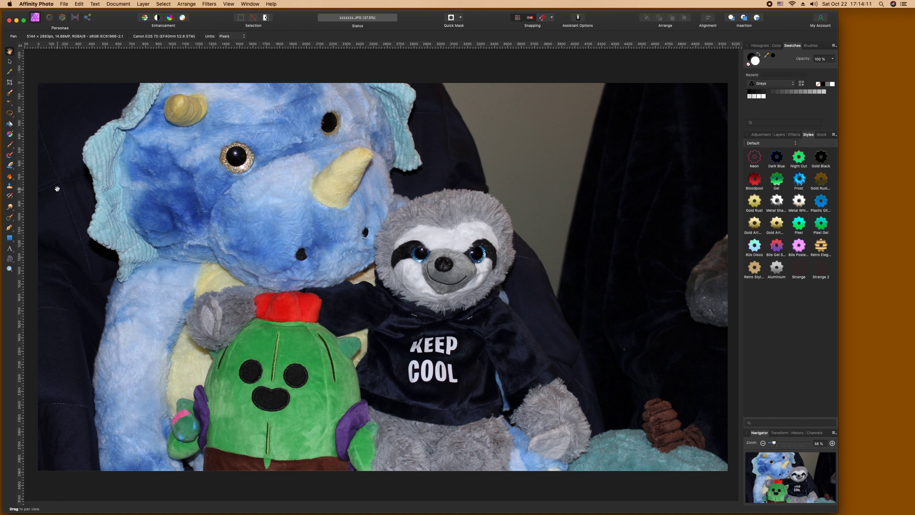
Add a comic strip title containing the author's name as artistic text across the photo's upper-right area and select all its text.
click(13, 251)
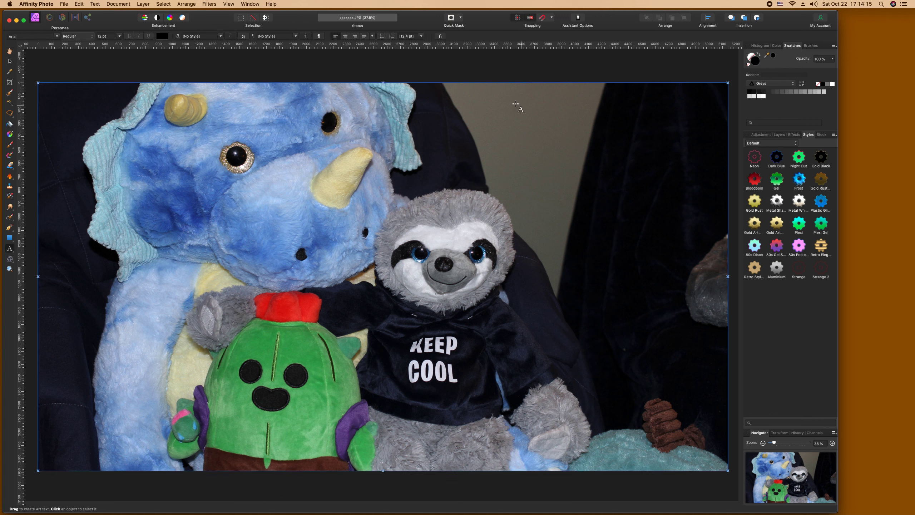
drag(480, 82, 487, 106)
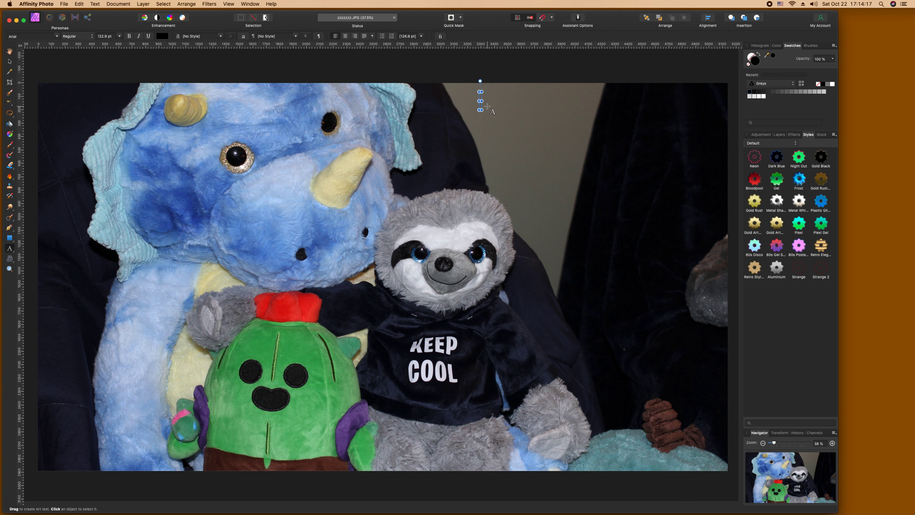
text(The)
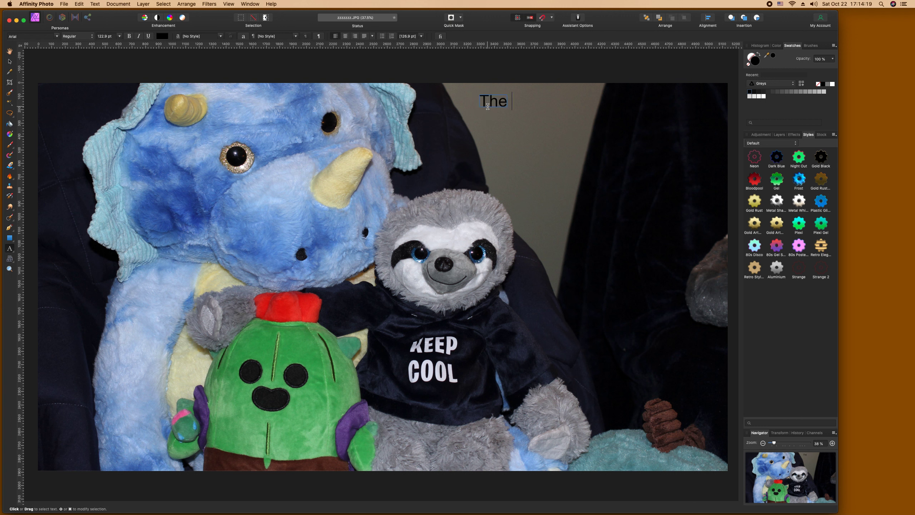
text( Randall M)
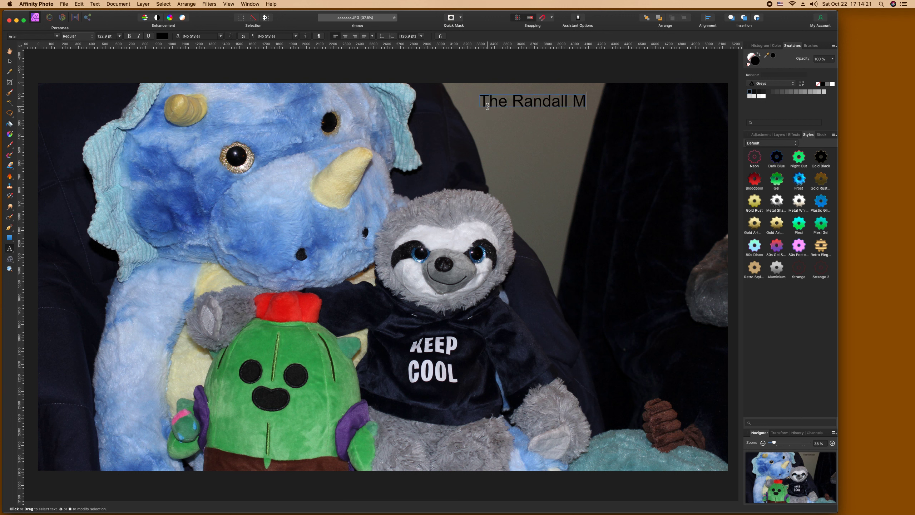
text(. R)
text(enberg)
key(super+a)
key(Escape)
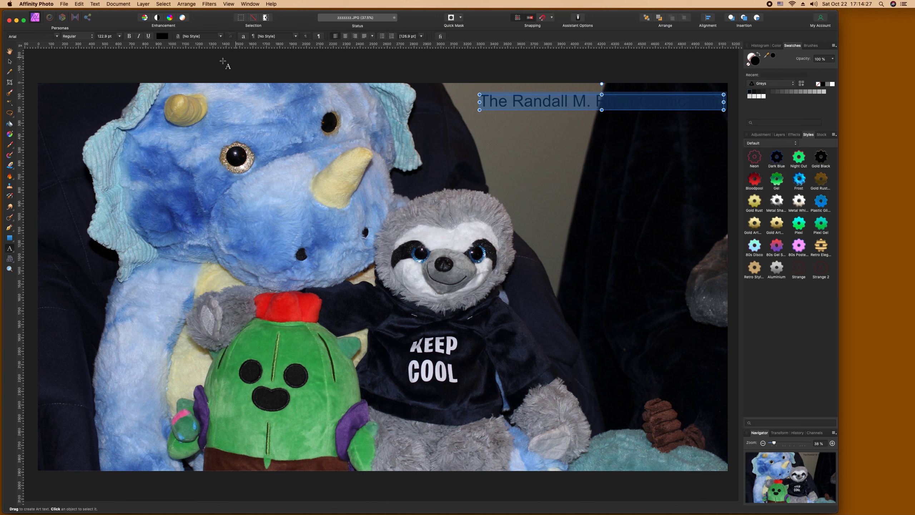
Format the title in white Arial Black and fit it inside the photo's upper-right corner at about 110.9 pt.
click(57, 36)
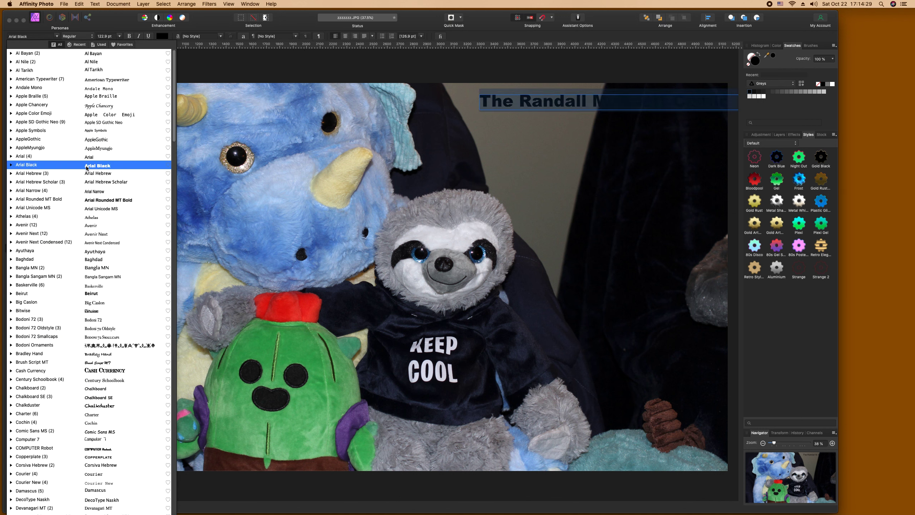
click(73, 165)
click(163, 38)
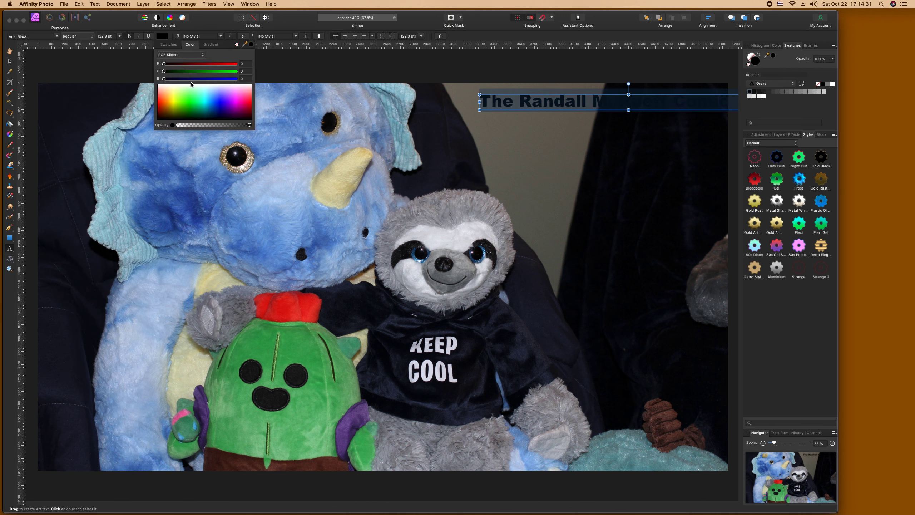
click(193, 85)
click(13, 62)
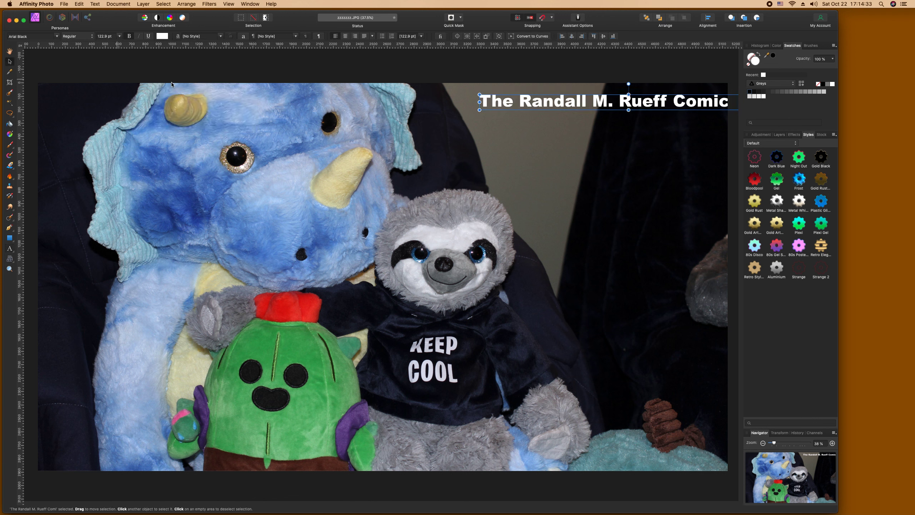
mouse_move(493, 94)
mouse_down()
mouse_move(434, 107)
mouse_move(485, 96)
mouse_up()
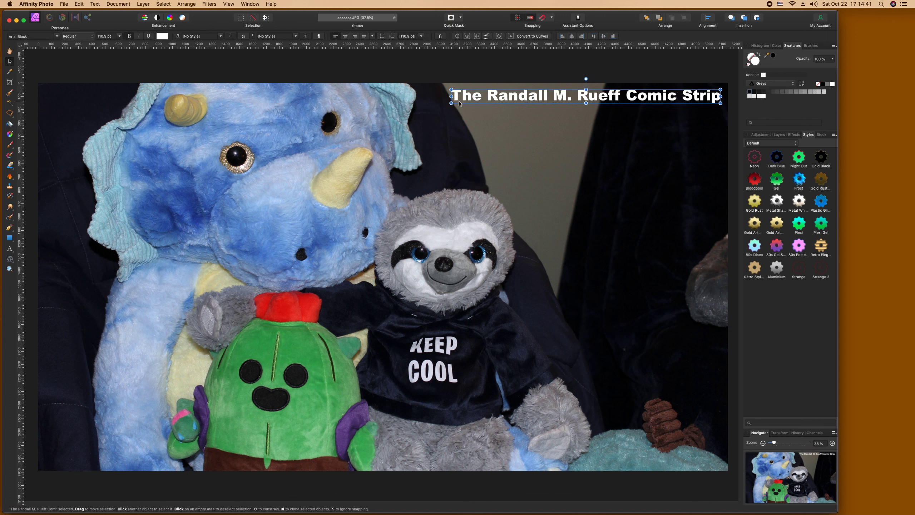
Draw a rounded rectangle over the title, reaching the photo's right edge, and fill it with black.
click(14, 244)
click(37, 257)
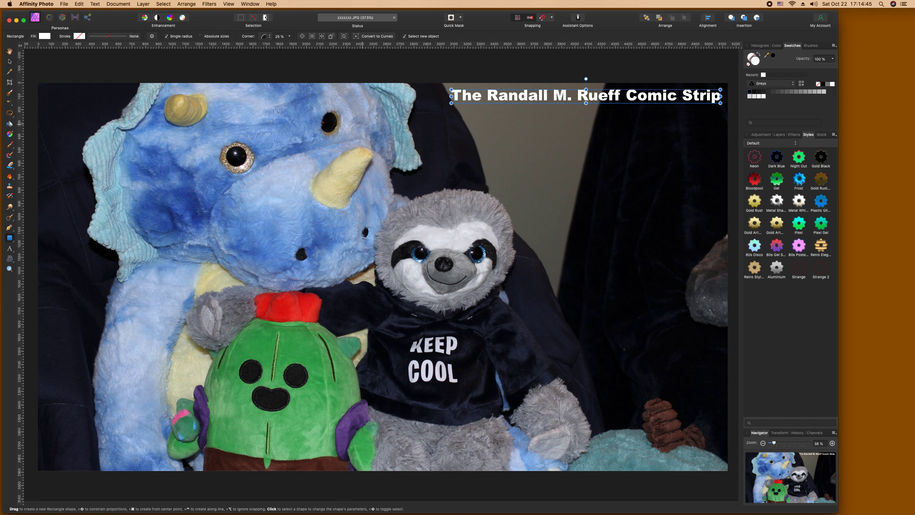
mouse_move(435, 91)
mouse_down()
mouse_move(536, 109)
mouse_move(738, 116)
mouse_up()
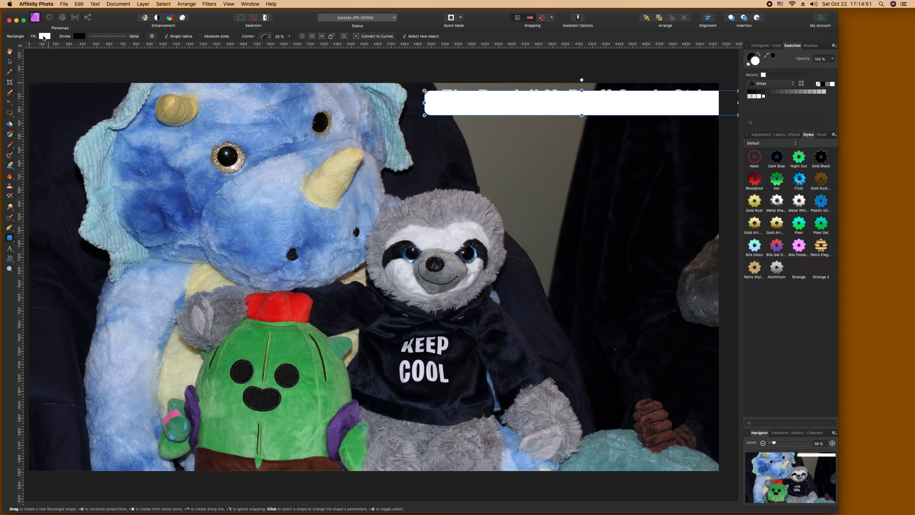
click(44, 36)
click(101, 121)
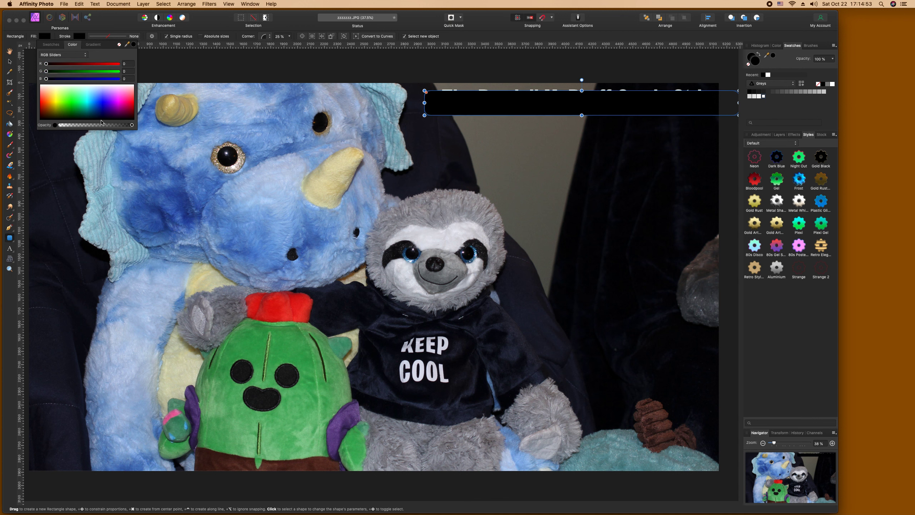
click(101, 37)
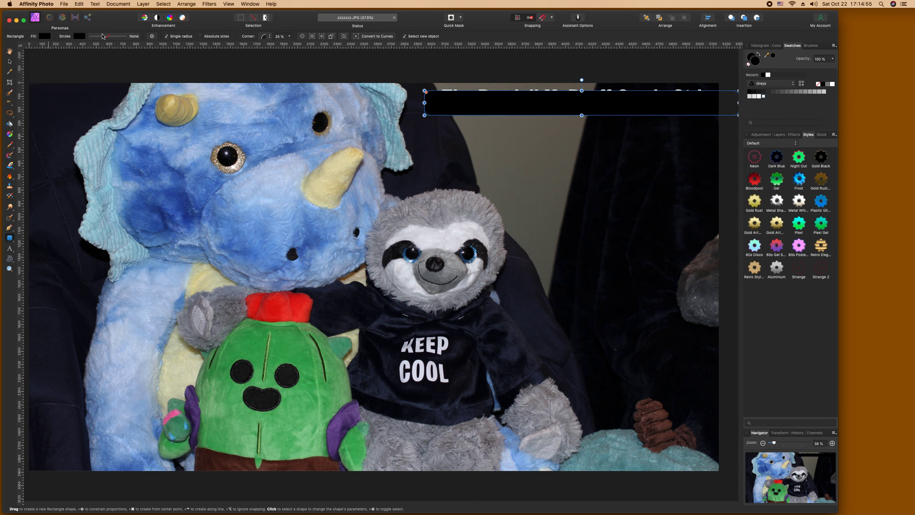
Give the rounded rectangle a 5 pt white outline.
click(100, 37)
drag(88, 60, 101, 60)
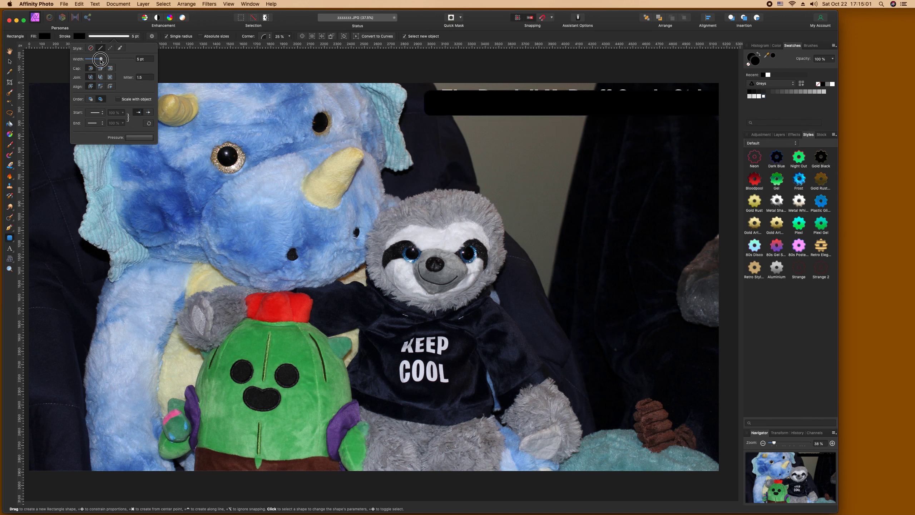
click(79, 36)
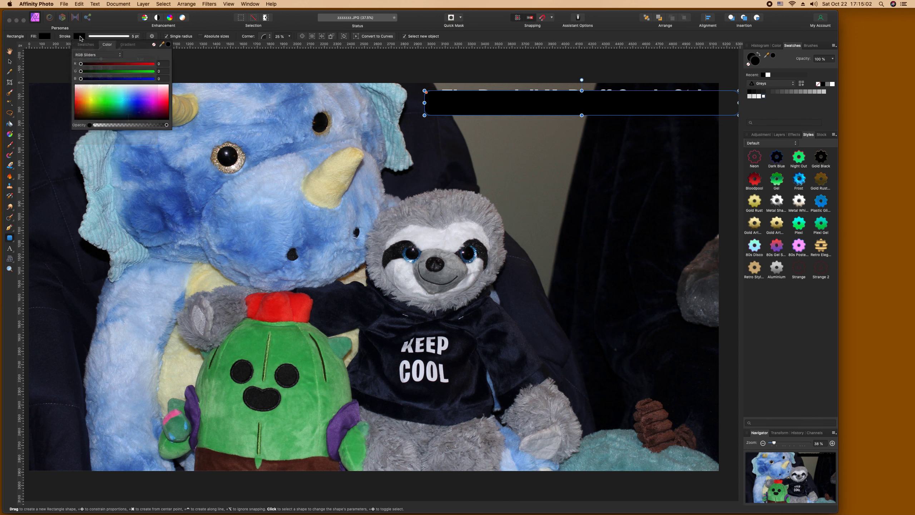
click(121, 85)
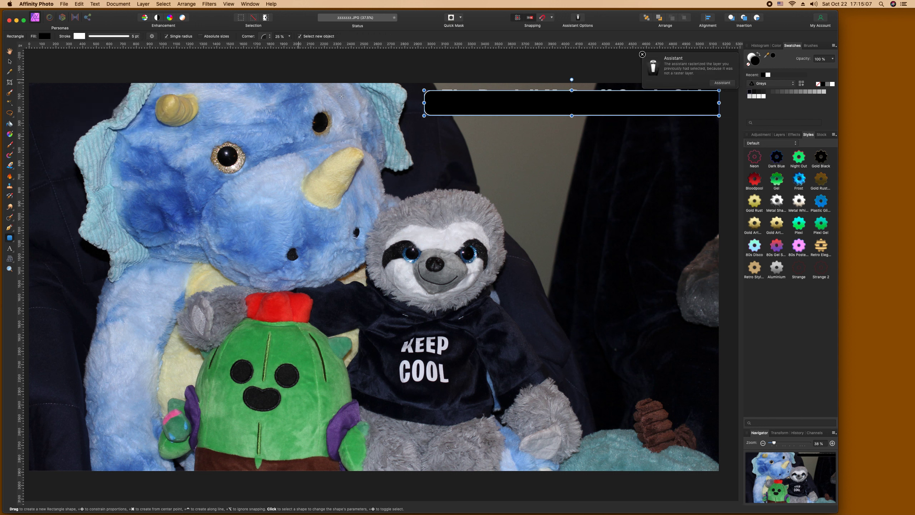
Move the title out from behind the black rectangle to just below it.
click(460, 119)
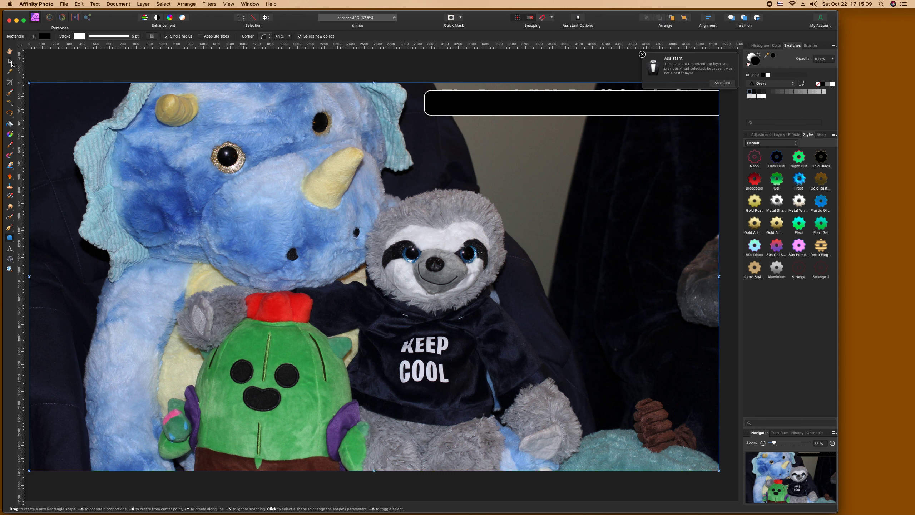
click(10, 62)
click(452, 97)
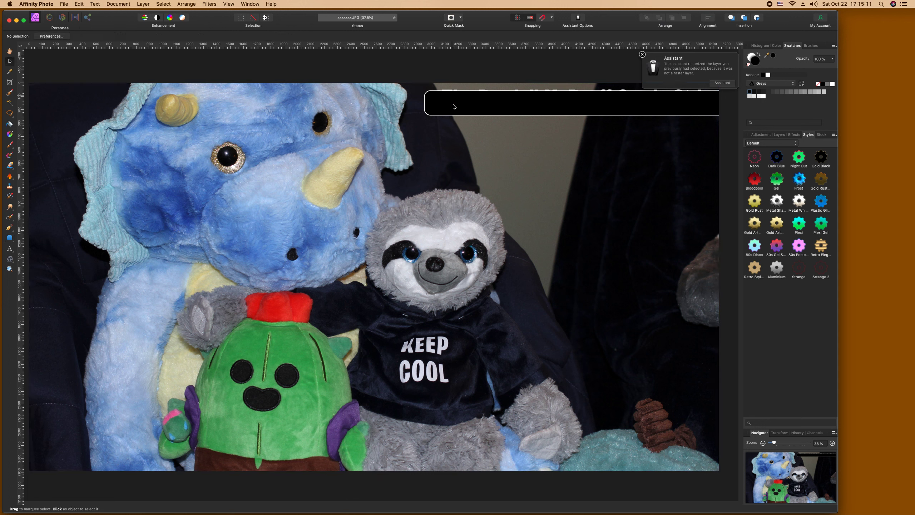
drag(449, 93, 449, 137)
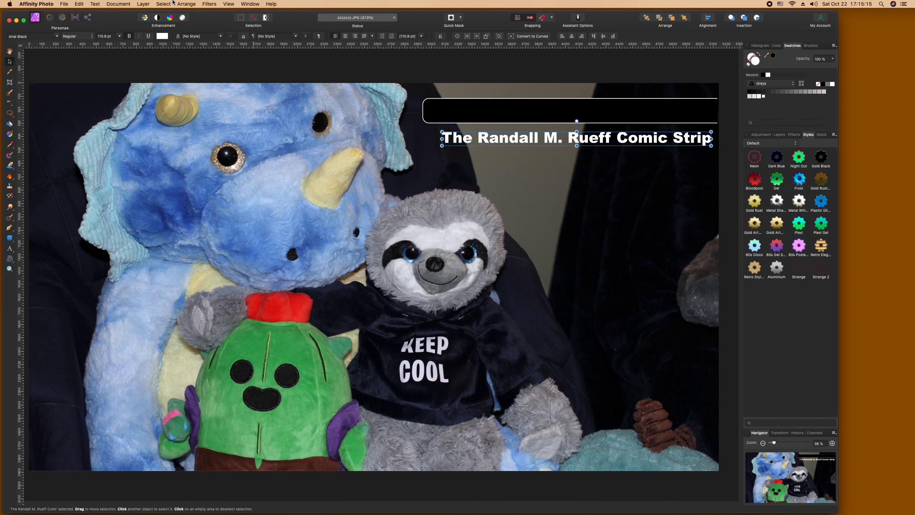
Bring the title to the front and fit it on the black rectangle at about 117.9 pt.
click(146, 3)
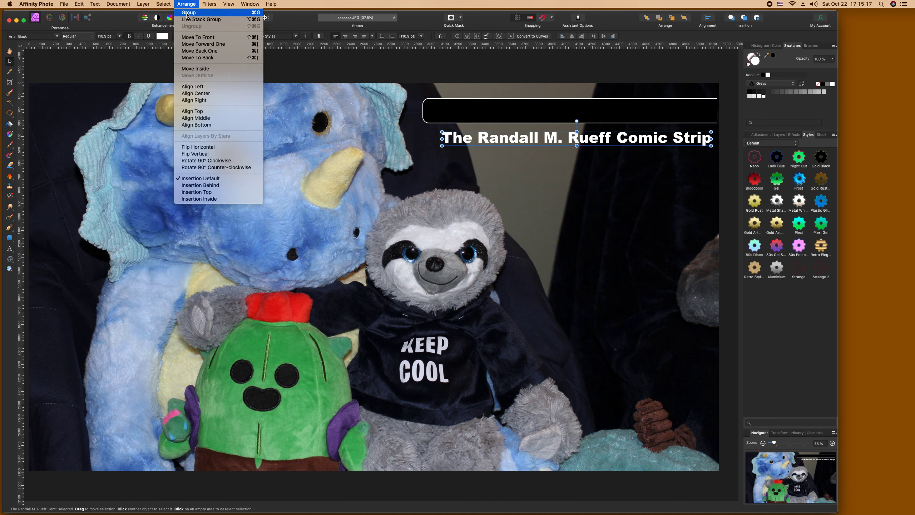
click(197, 37)
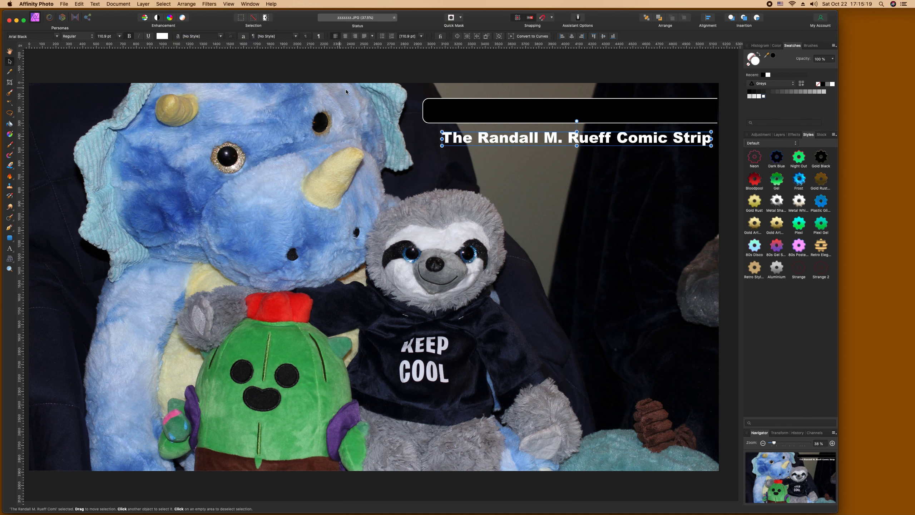
drag(463, 139, 427, 111)
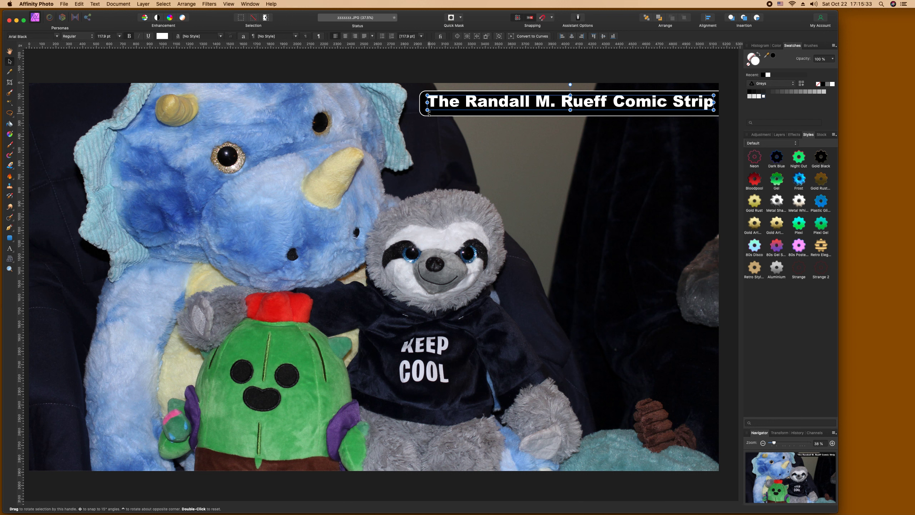
Widen the black rectangle to the left and enlarge the title to about 118.8 pt within it.
click(421, 114)
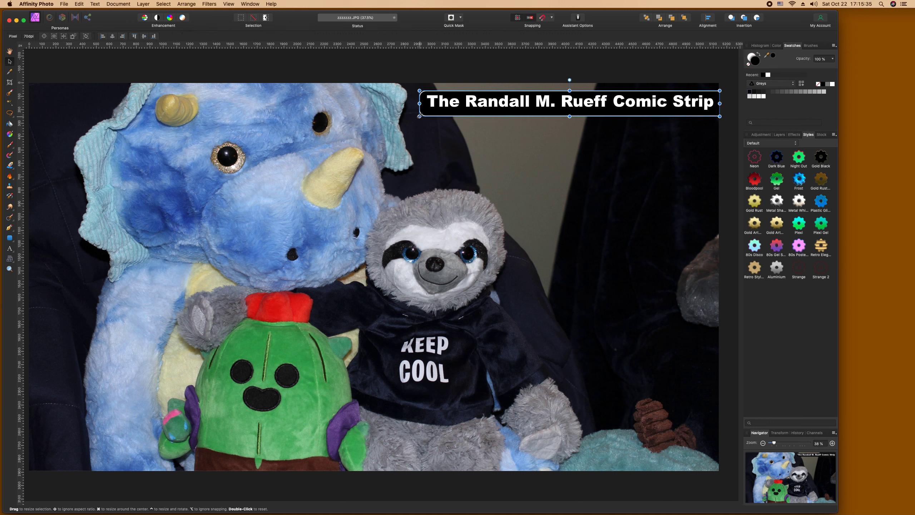
drag(418, 103, 448, 103)
click(430, 110)
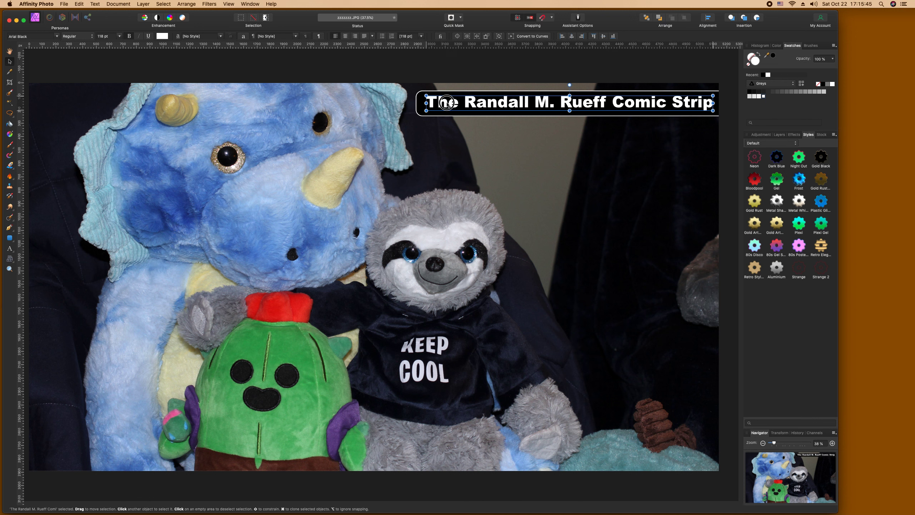
click(418, 115)
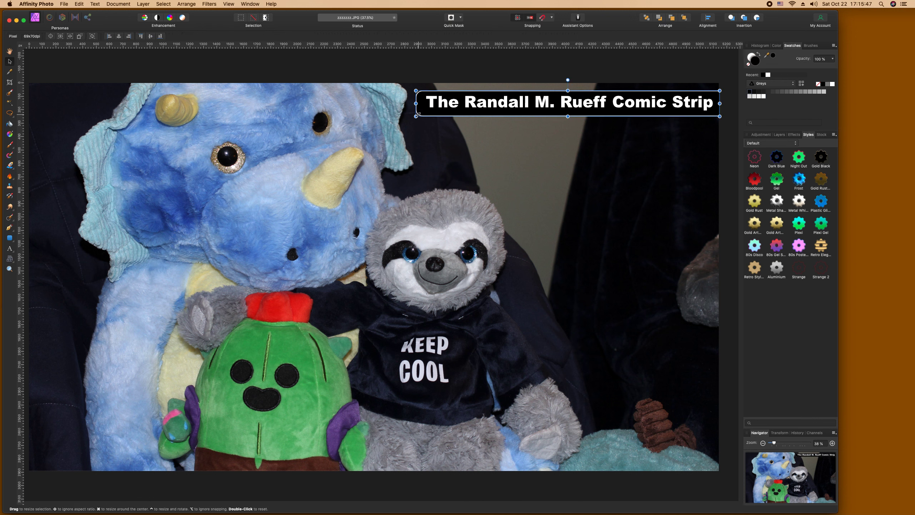
click(429, 107)
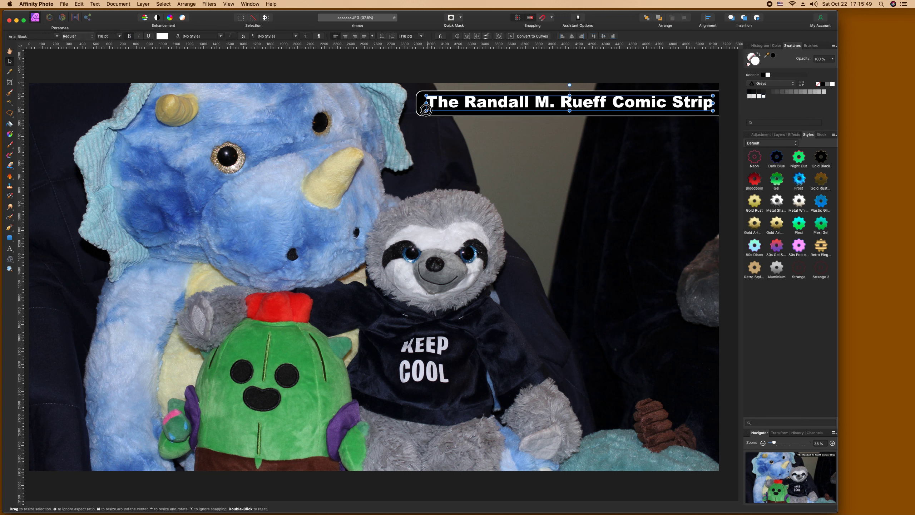
drag(426, 110, 425, 111)
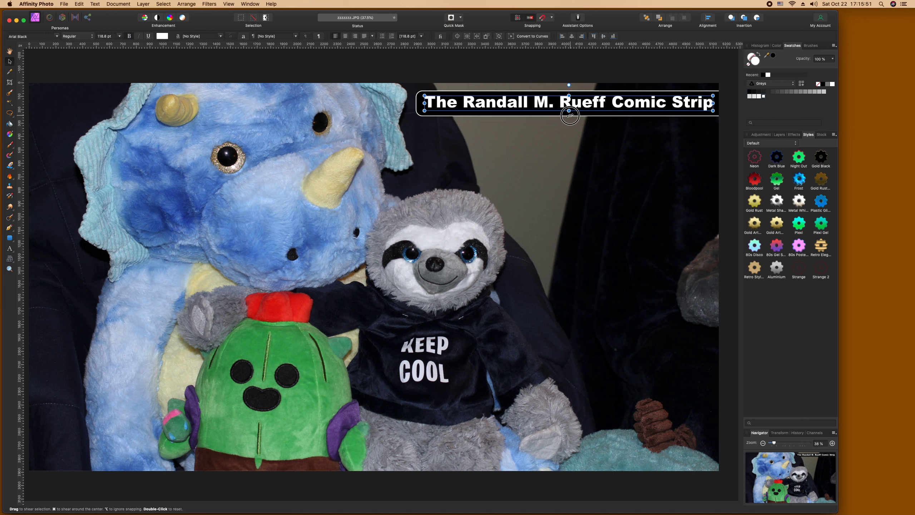
Extend the black rectangle's lower edge downward and place a copy of the title just below it.
click(569, 114)
mouse_move(568, 116)
mouse_down()
mouse_move(567, 123)
mouse_move(541, 99)
mouse_move(529, 104)
mouse_move(522, 138)
mouse_up()
click(561, 104)
Replace the text of the title copy below the black rectangle with "© 10-22-2022".
double_click(521, 136)
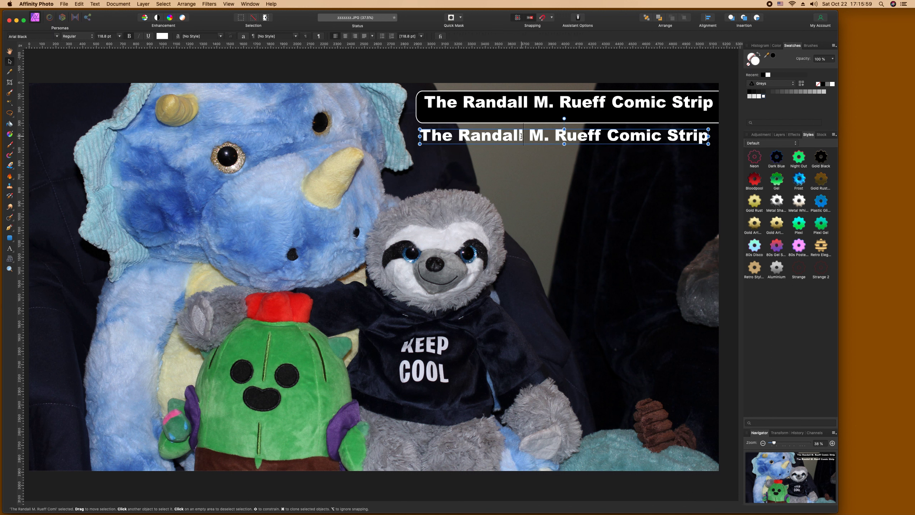
key(super+a)
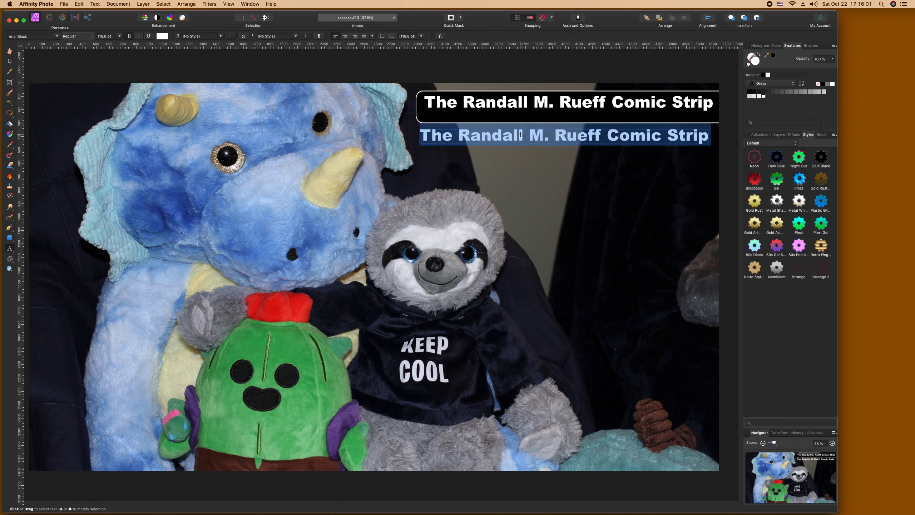
key(BackSpace)
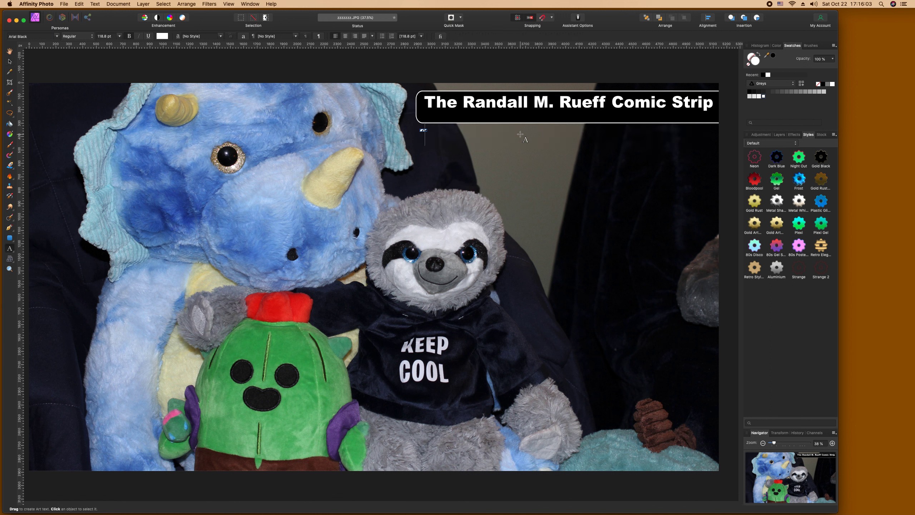
text(©)
text(©©)
key(BackSpace)
key(BackSpace)
key(BackSpace)
text(©)
text(10-22)
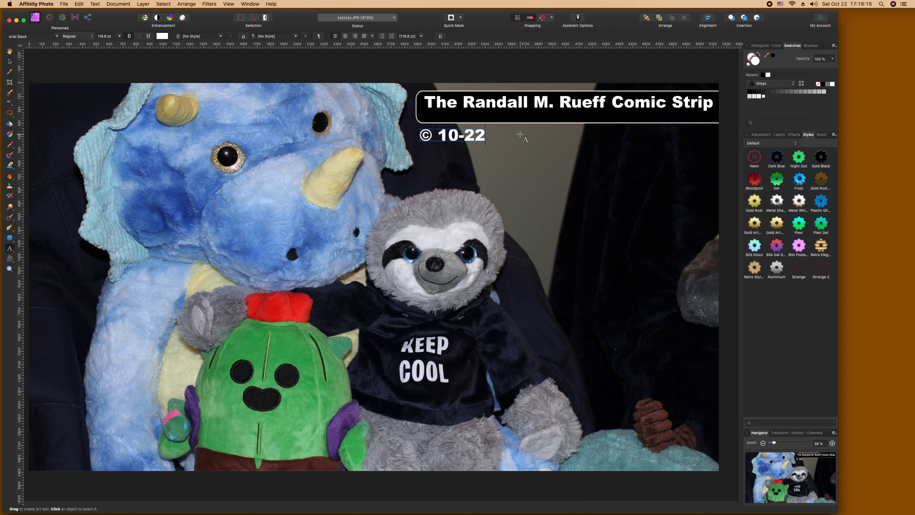
text(-2022)
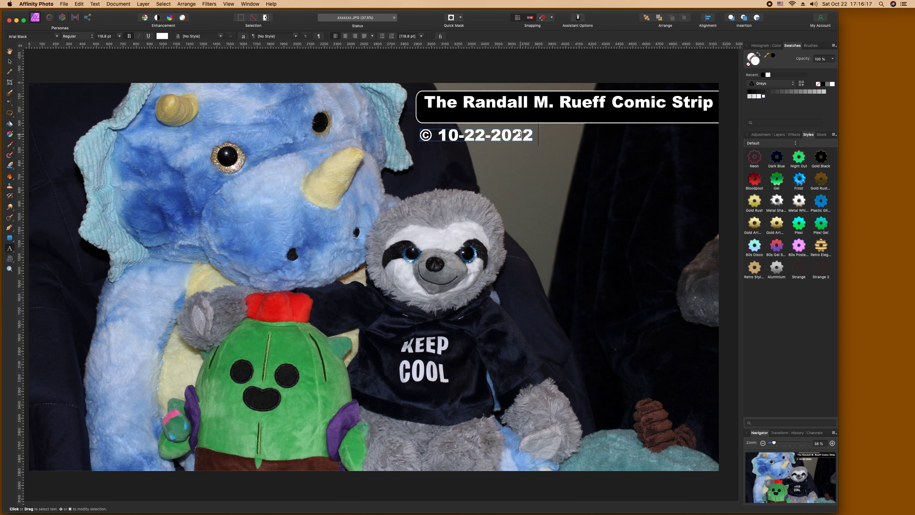
Append "A.D." and the author's full name to the copyright line.
text( A.D. R)
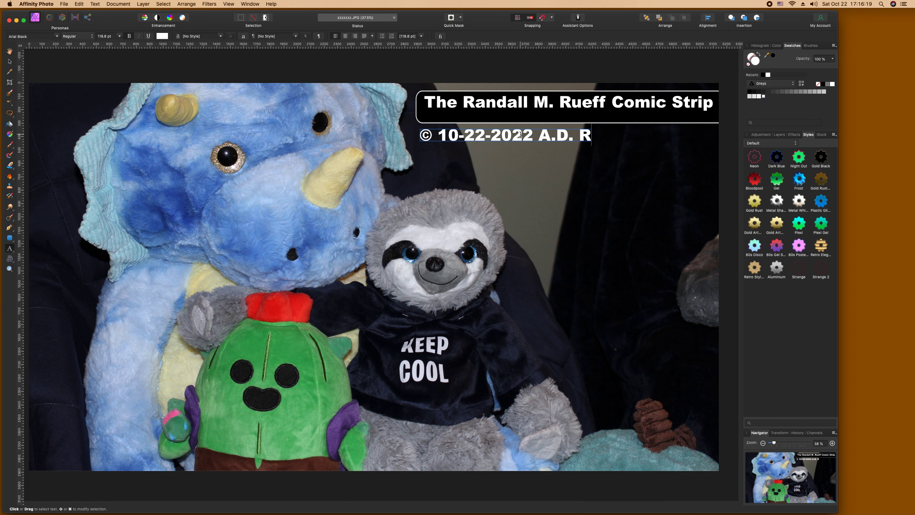
text(andall M. RUef)
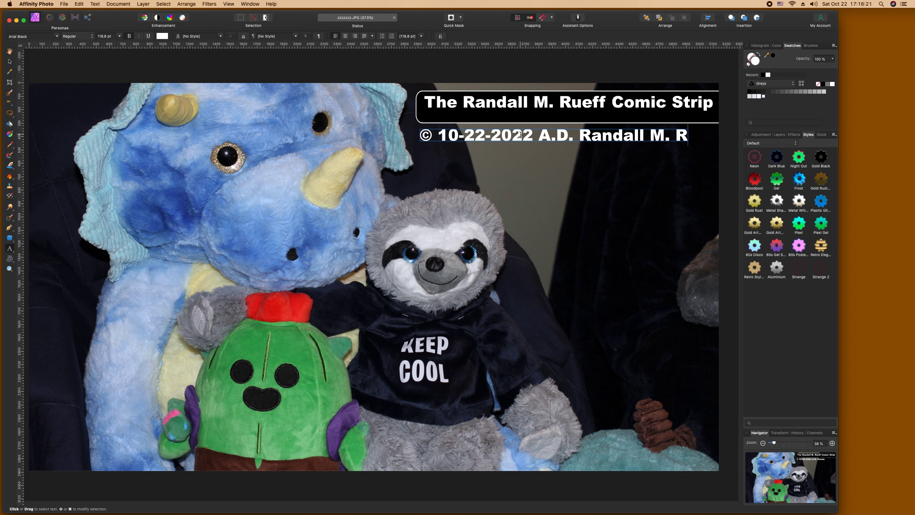
key(BackSpace)
key(BackSpace)
key(BackSpace)
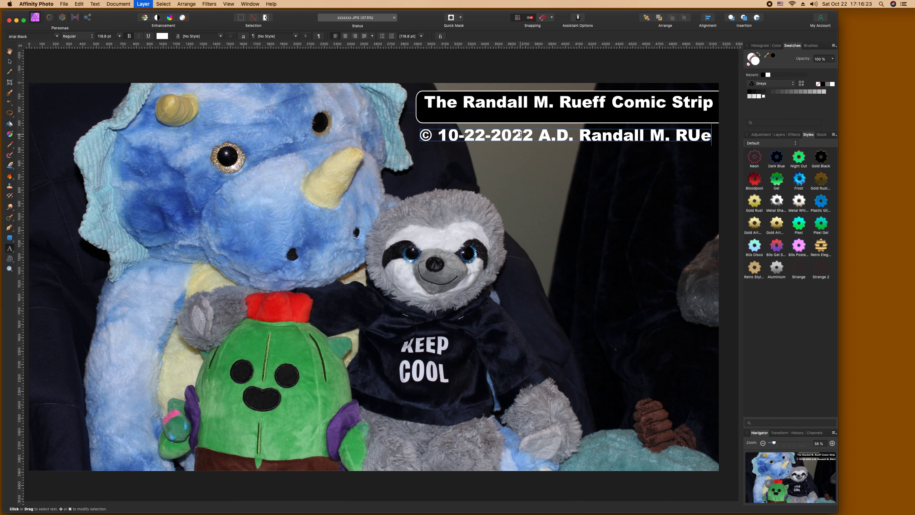
text(ueff)
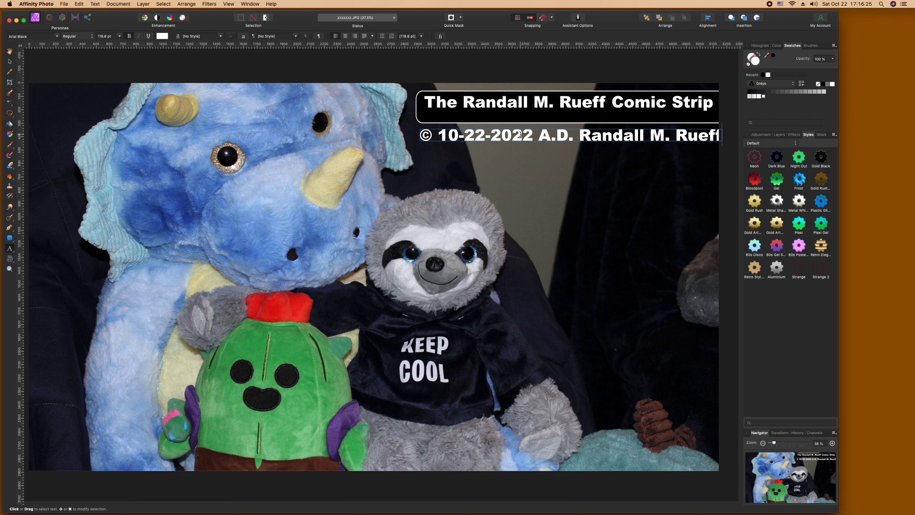
Shrink the copyright line to about 77.3 pt and place it beneath the title inside the black rectangle.
key(super+a)
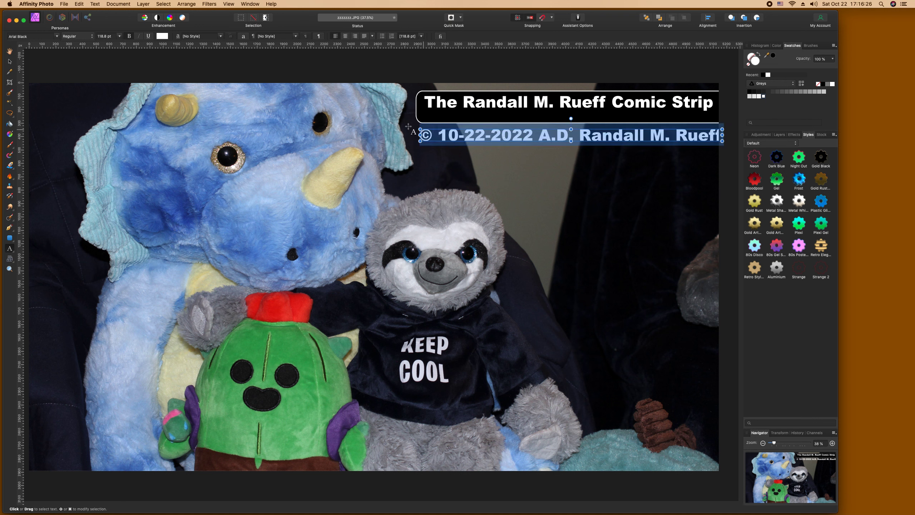
click(9, 62)
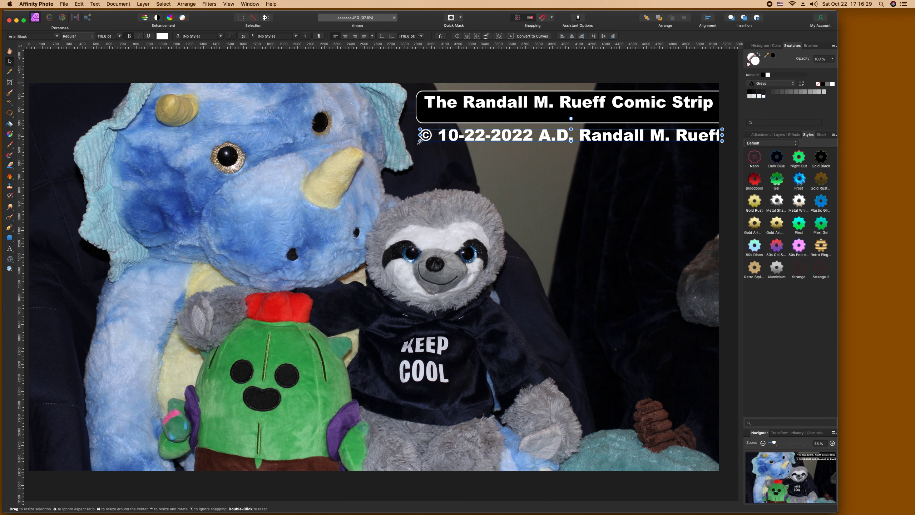
drag(420, 135, 485, 116)
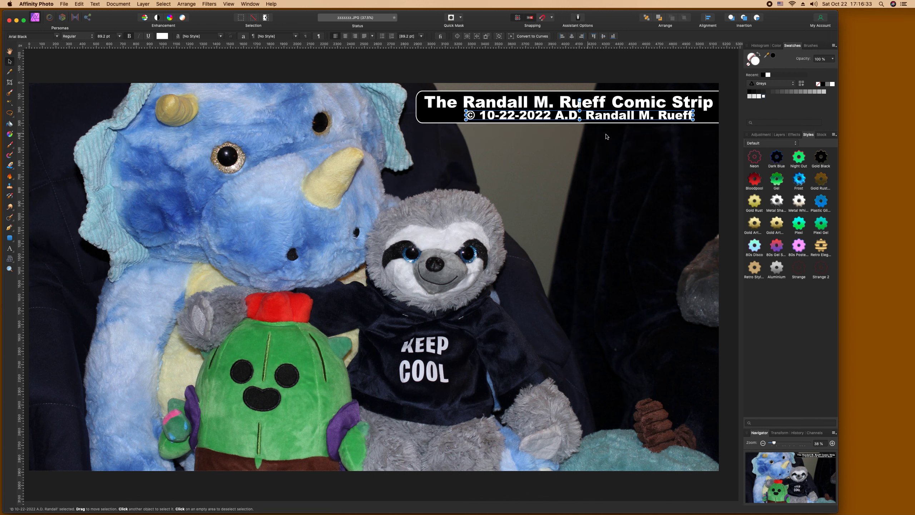
drag(694, 120, 662, 121)
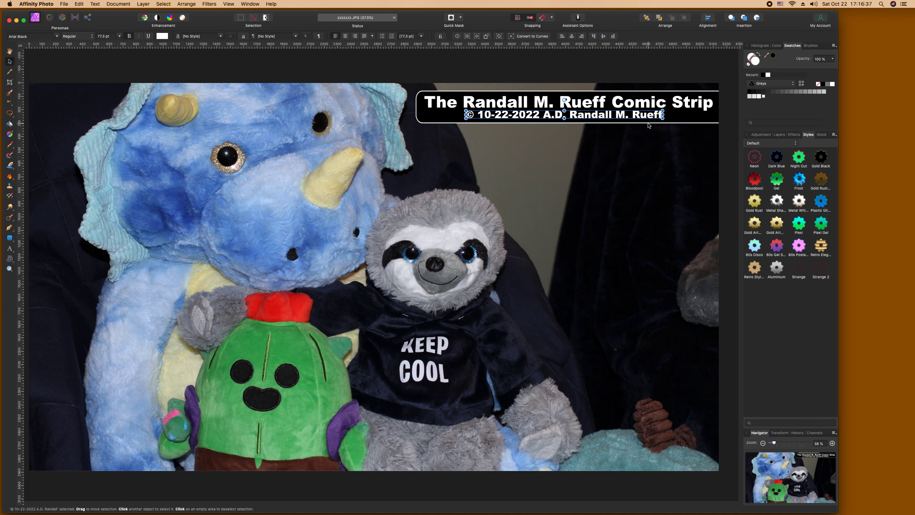
Extend the black rectangle's lower edge slightly downward and lower the copyright line within it.
click(642, 122)
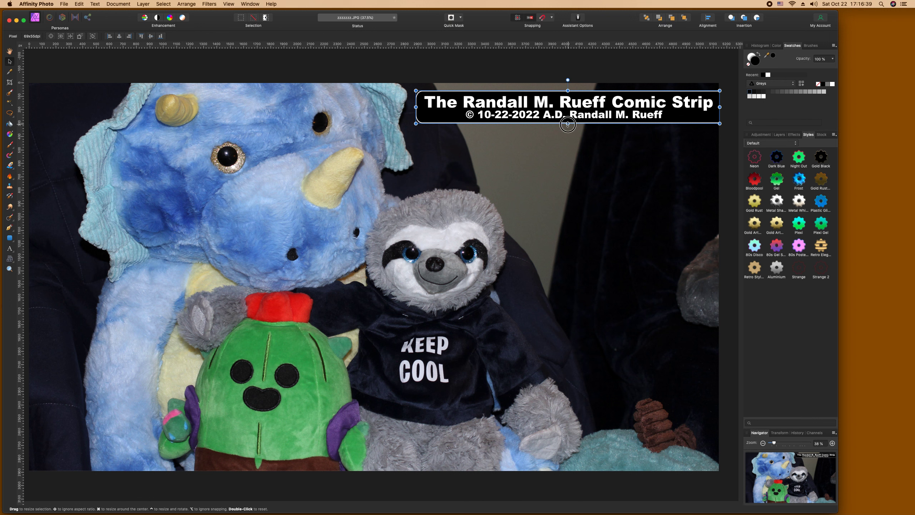
drag(568, 124, 576, 117)
click(579, 105)
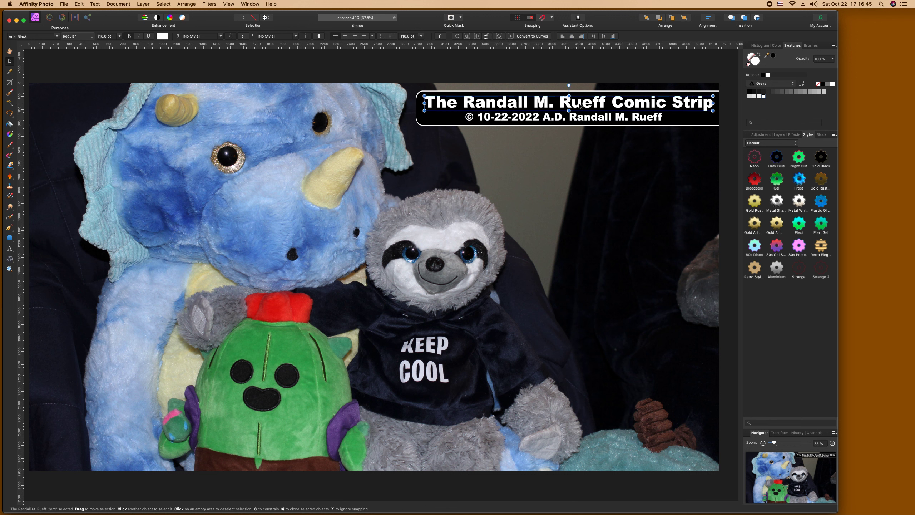
click(580, 65)
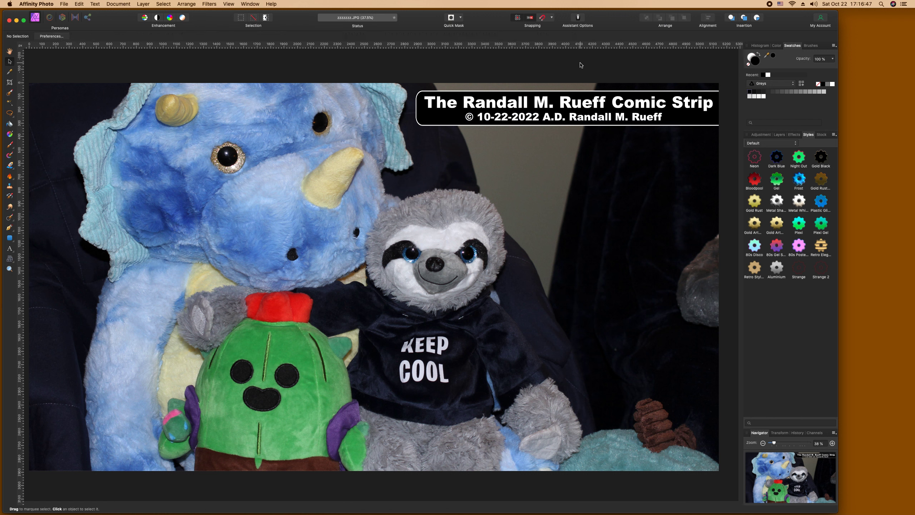
Nudge the title and the copyright line vertically to balance their spacing inside the black rectangle.
click(573, 102)
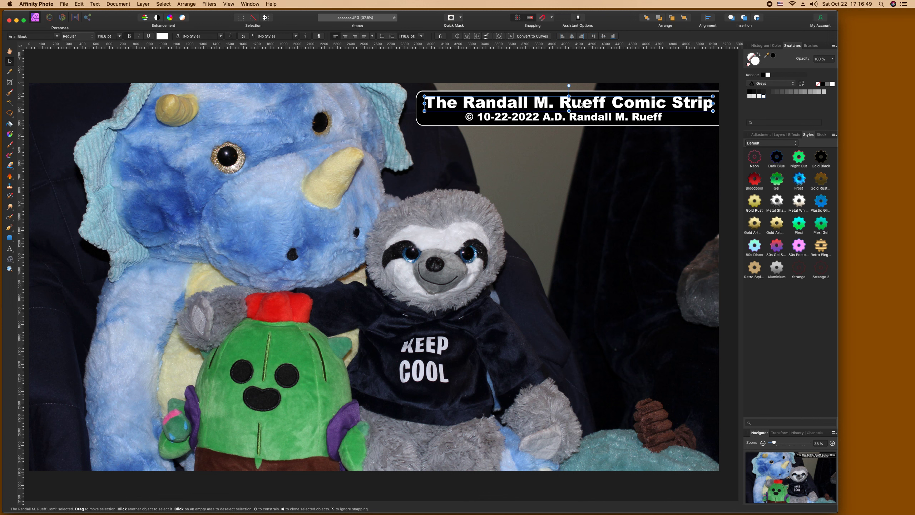
click(563, 63)
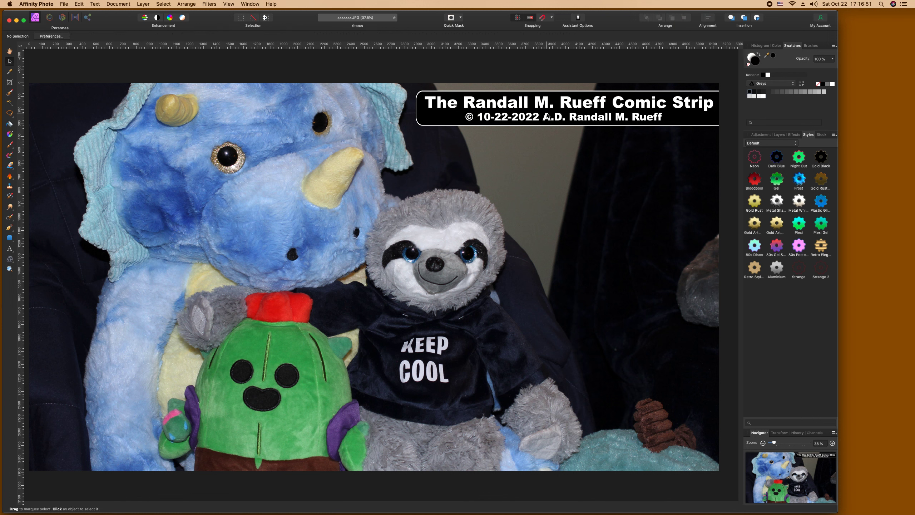
click(547, 116)
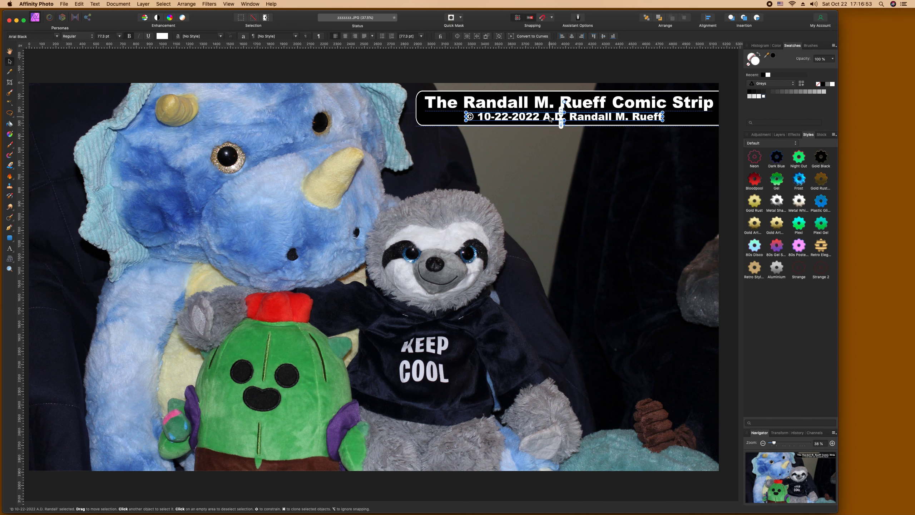
click(578, 86)
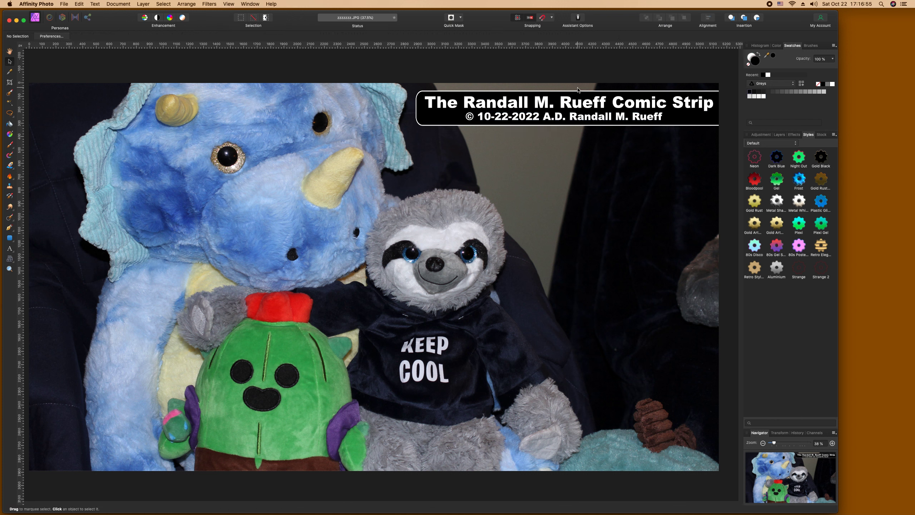
Enlarge the copyright line slightly to about 77.5 pt.
click(582, 117)
click(578, 106)
click(578, 114)
click(566, 71)
click(653, 118)
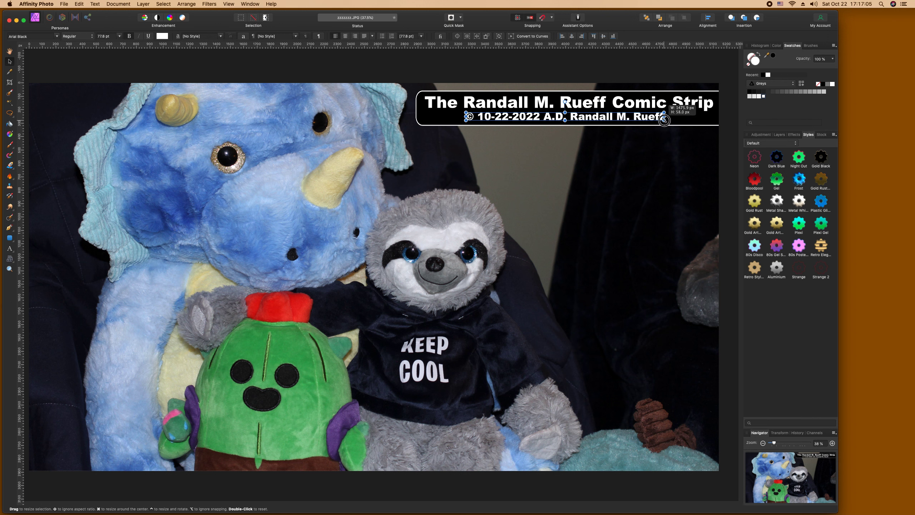
drag(664, 119, 663, 120)
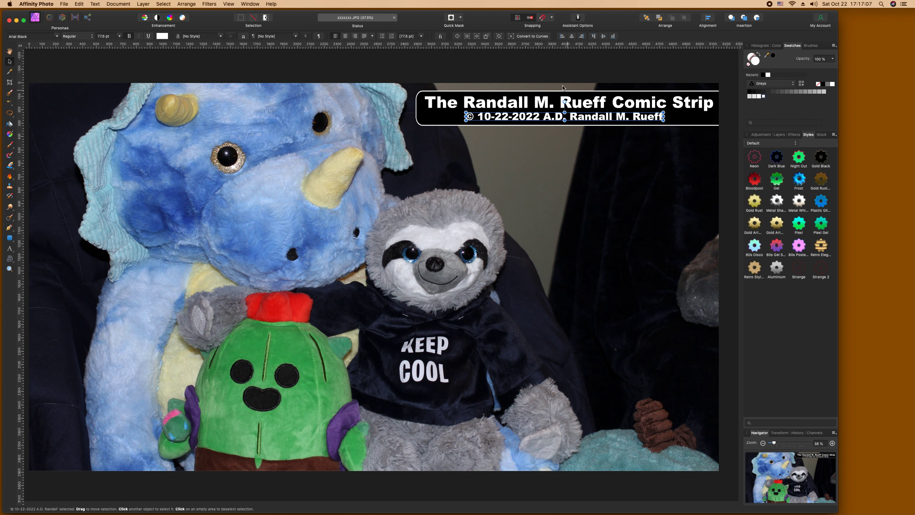
Extend the black rectangle's lower edge a little further and shift both text lines slightly down within it.
click(554, 68)
click(571, 101)
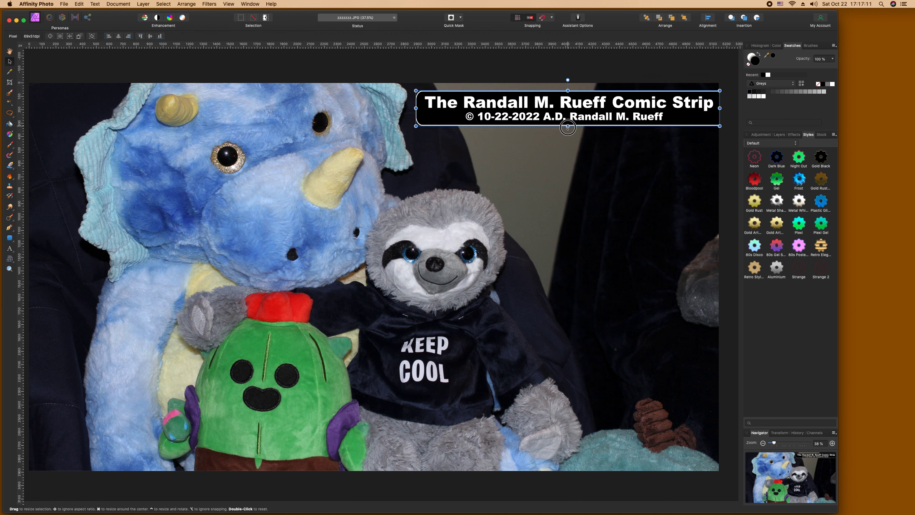
click(568, 122)
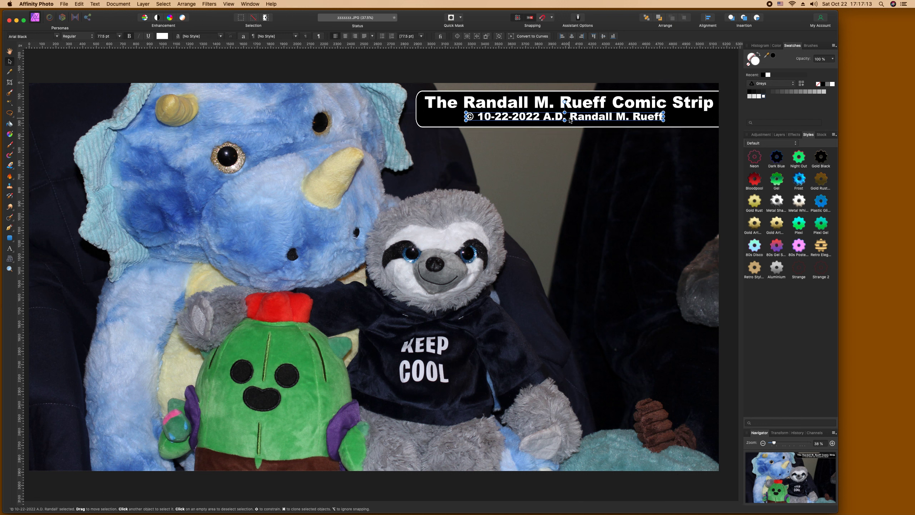
drag(569, 121, 569, 122)
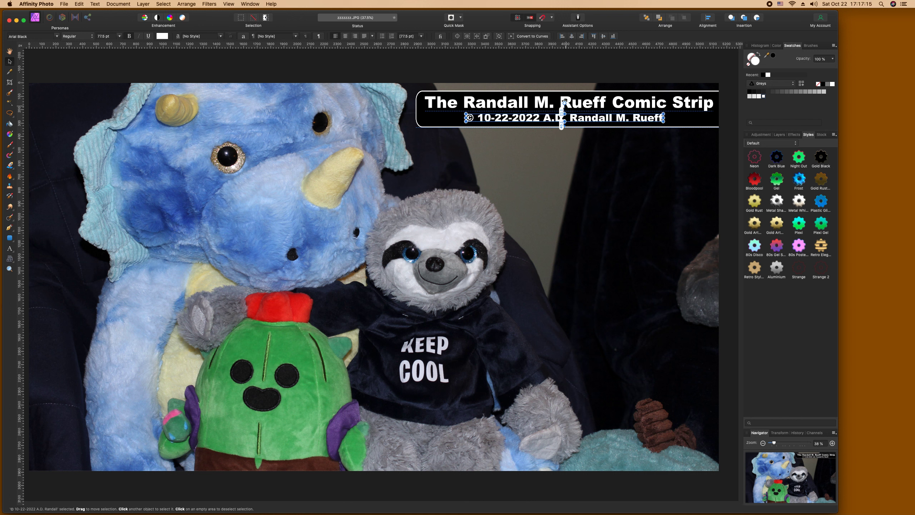
key(super+d)
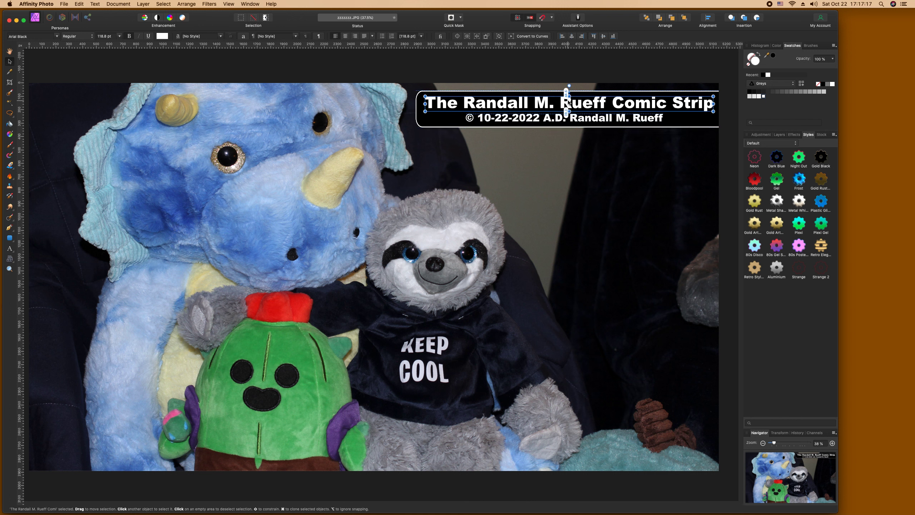
click(539, 69)
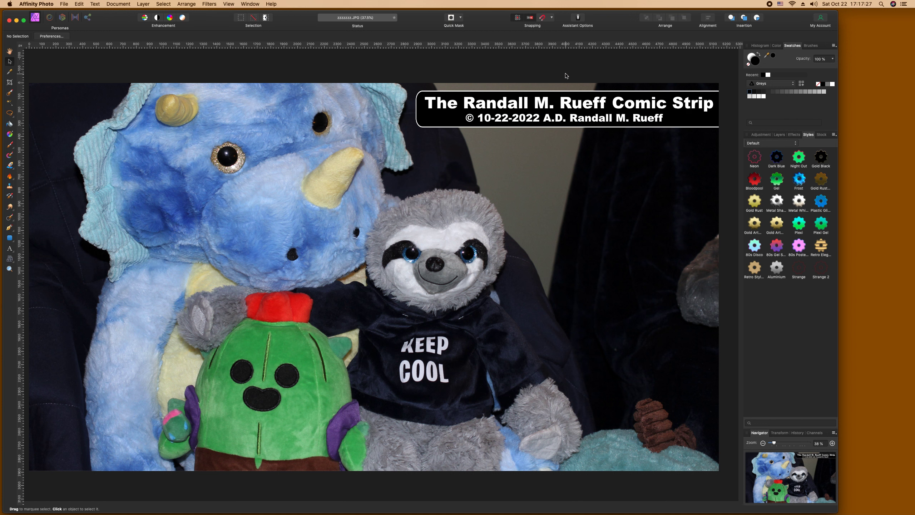
click(583, 116)
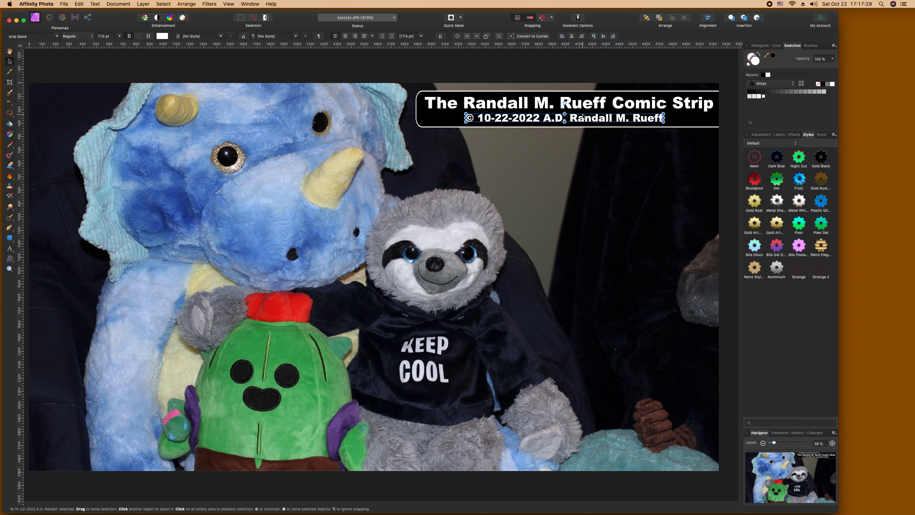
click(554, 64)
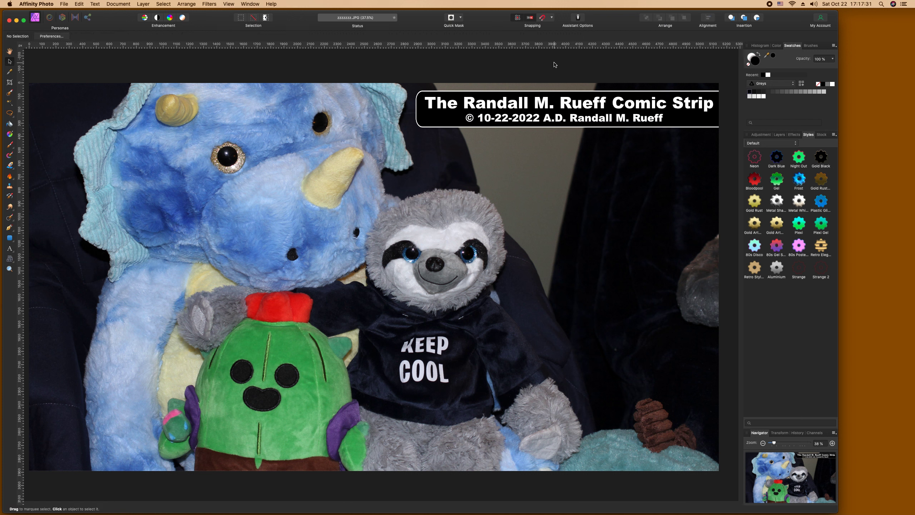
click(561, 102)
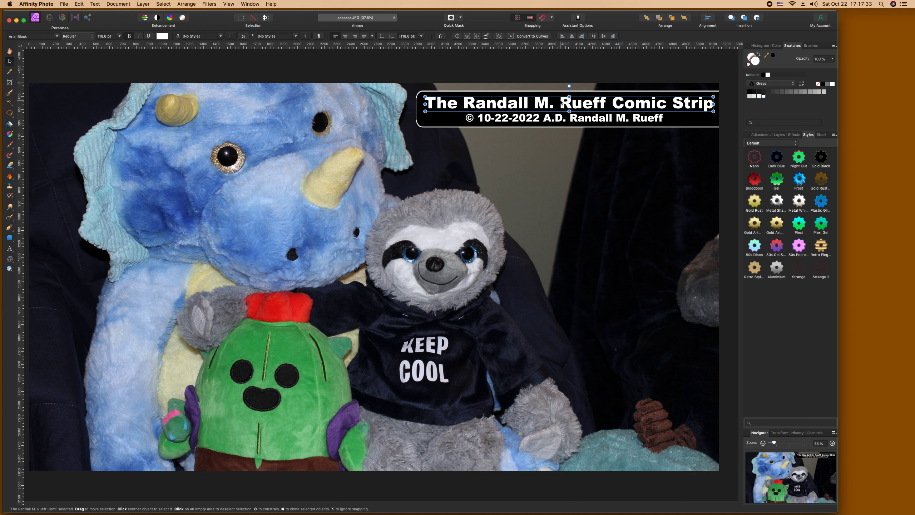
click(567, 71)
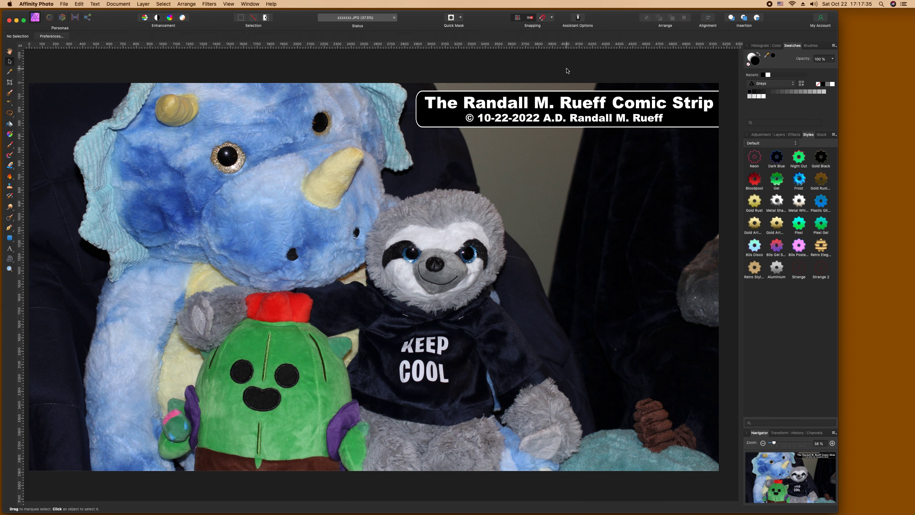
click(578, 118)
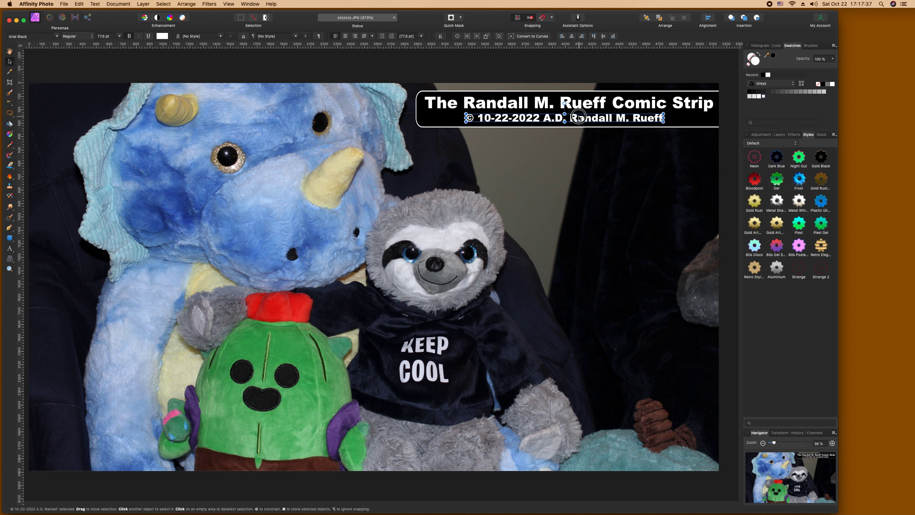
click(573, 70)
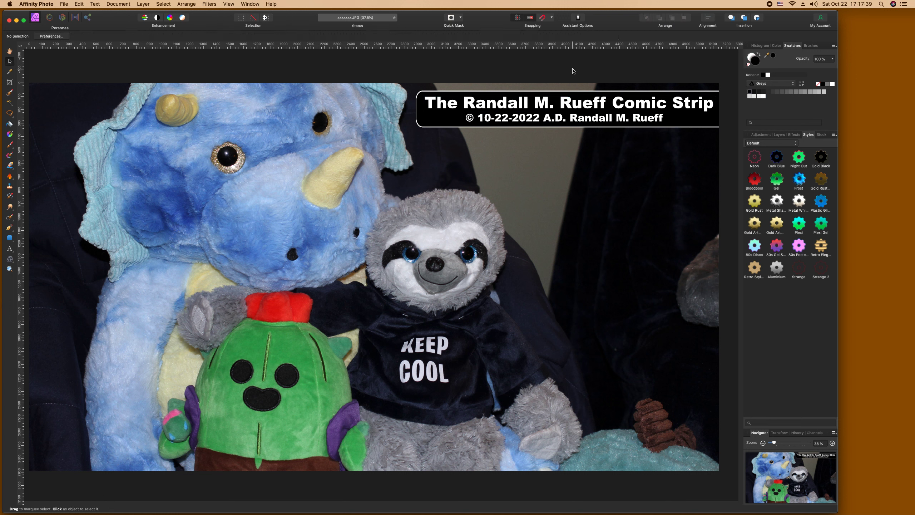
Save the document flattened to pixels.
key(super+s)
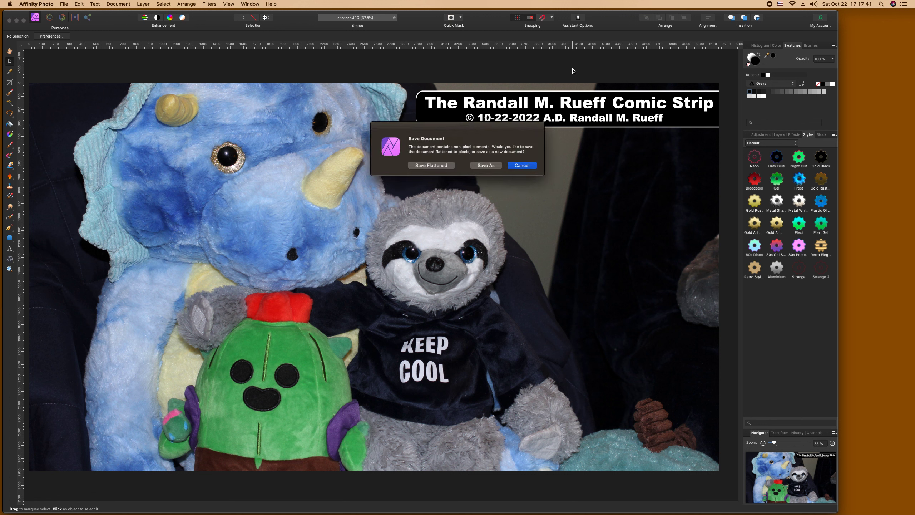
click(429, 166)
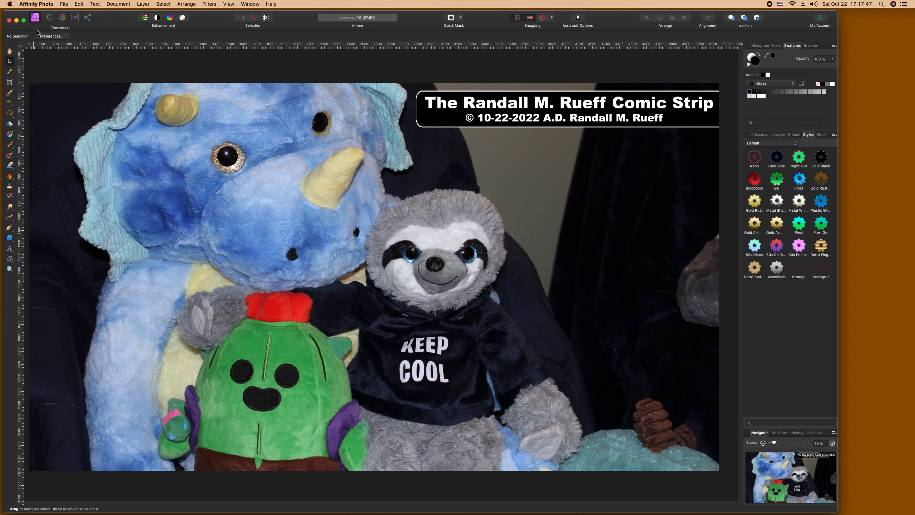
Close the finished photo and make five duplicates of zzzzzzz.JPG on the Finder desktop, placed in open space beside the RMR photos.
click(10, 20)
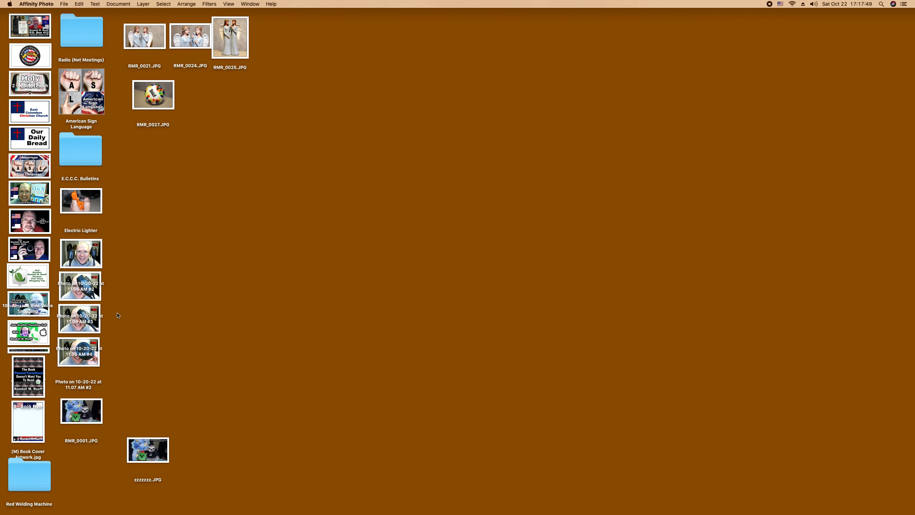
drag(131, 442, 280, 34)
key(super+d)
key(super+d)
key(super+d)
key(super+d)
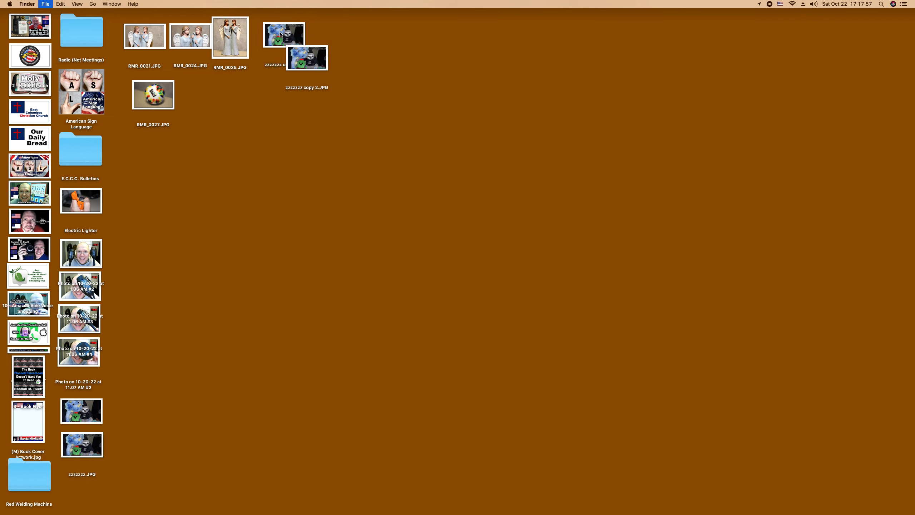
key(super+d)
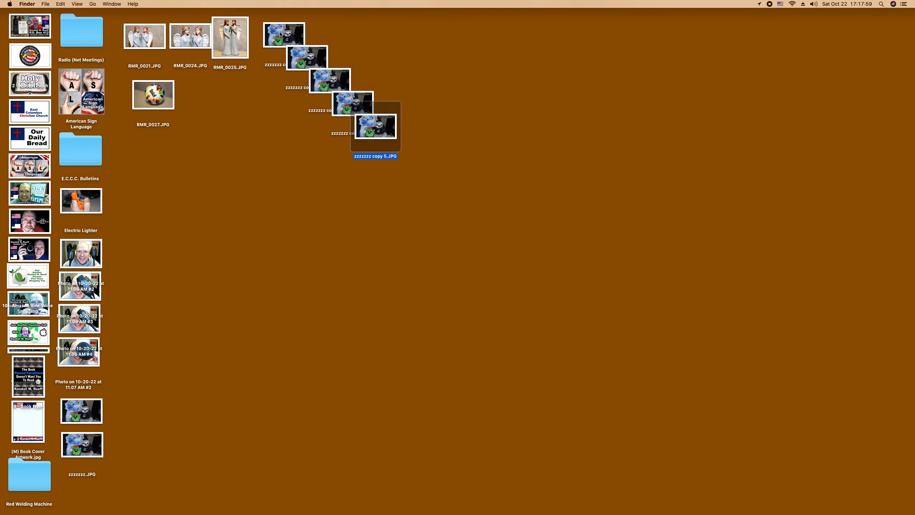
Duplicate the five zzzzzzz copies as a group and place the new set just beneath the first one.
drag(287, 19, 369, 141)
key(super+d)
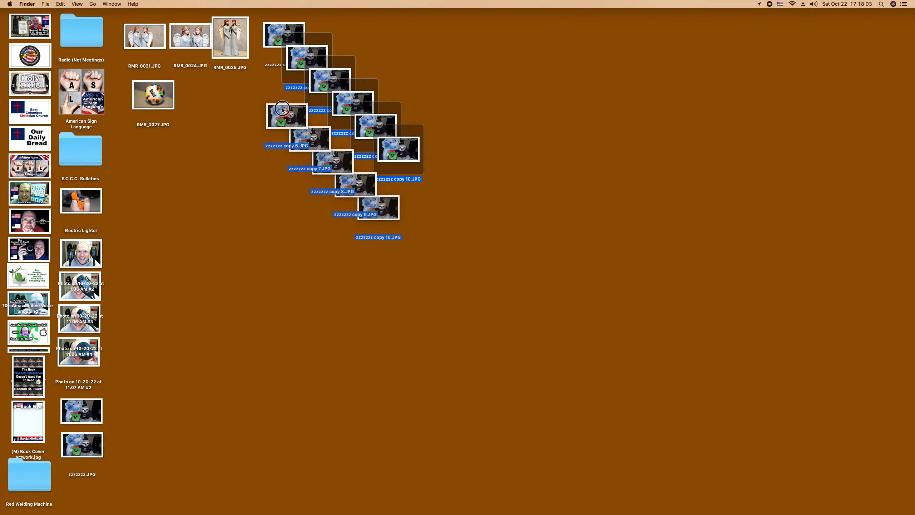
drag(278, 112, 285, 72)
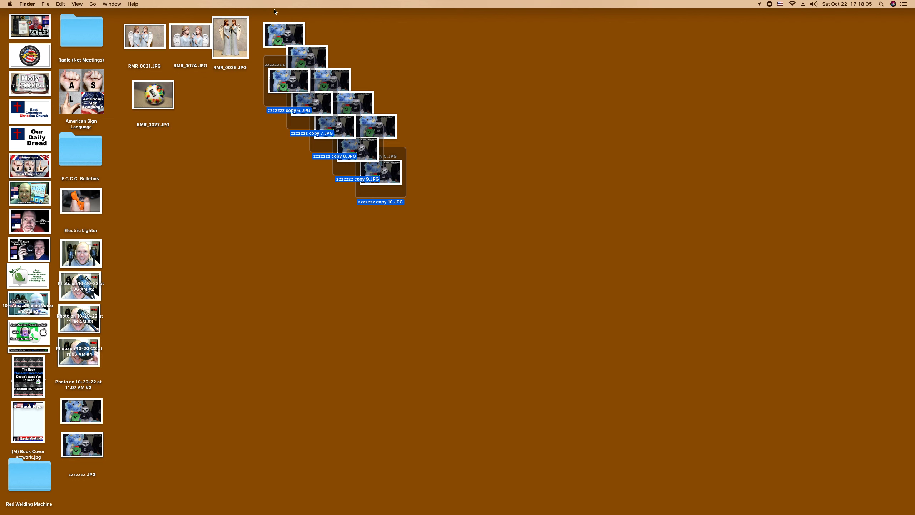
Keep duplicating the grouped zzzzzzz copies until there are twenty, stacking each new set below the previous ones.
key(super+d)
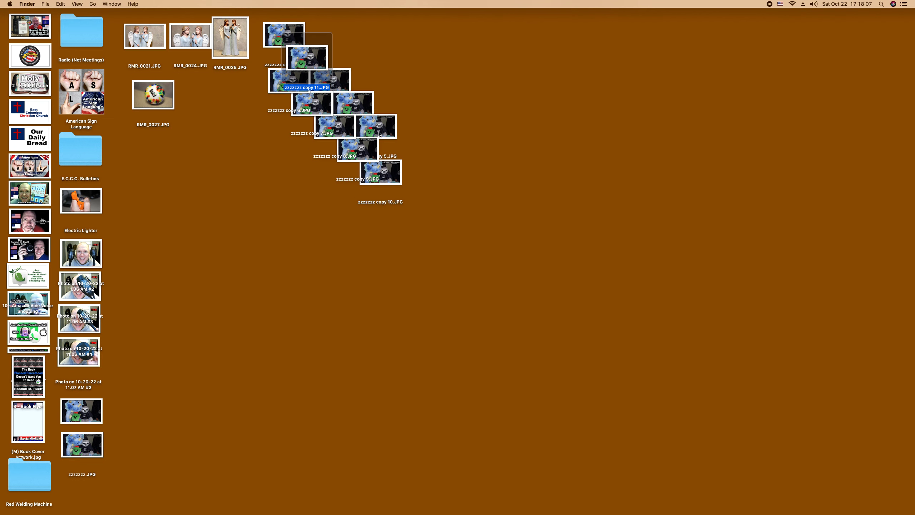
mouse_move(285, 74)
mouse_down()
mouse_move(272, 179)
mouse_move(277, 75)
mouse_up()
drag(258, 16, 406, 270)
key(alt+super+a)
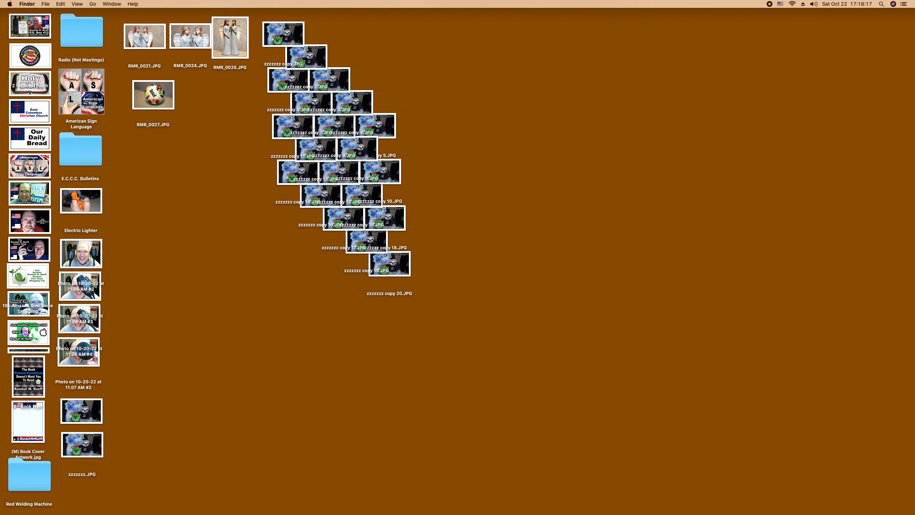
Duplicate the twenty copies to make forty, stack the new ones below, and shift the whole pile slightly down the desktop.
key(super+d)
drag(298, 56, 287, 221)
click(265, 171)
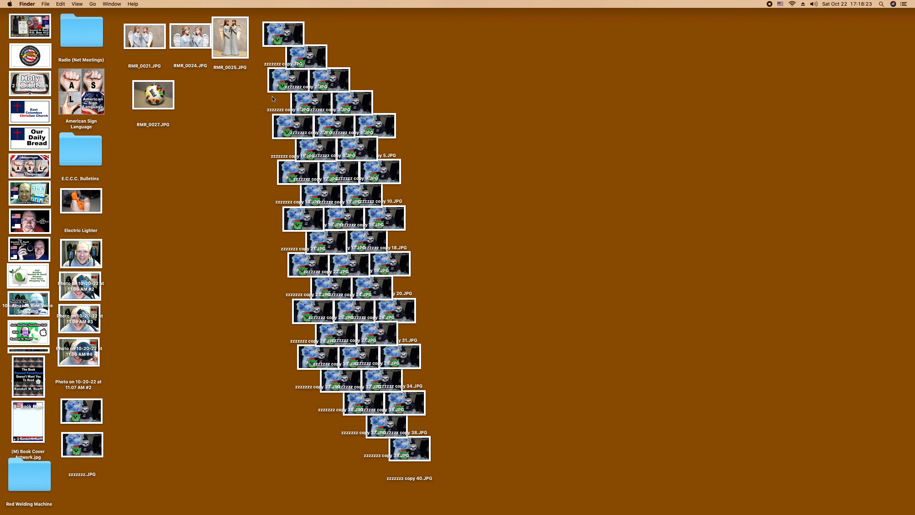
drag(258, 19, 424, 462)
click(453, 402)
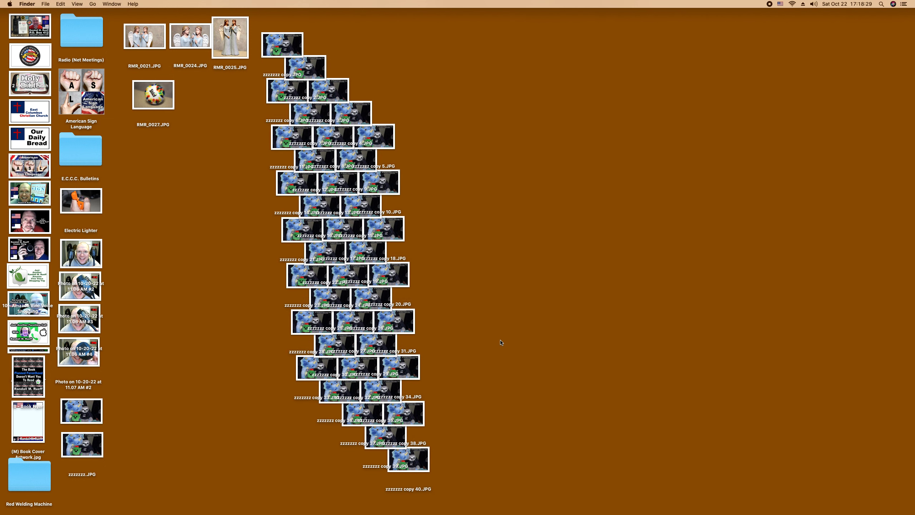